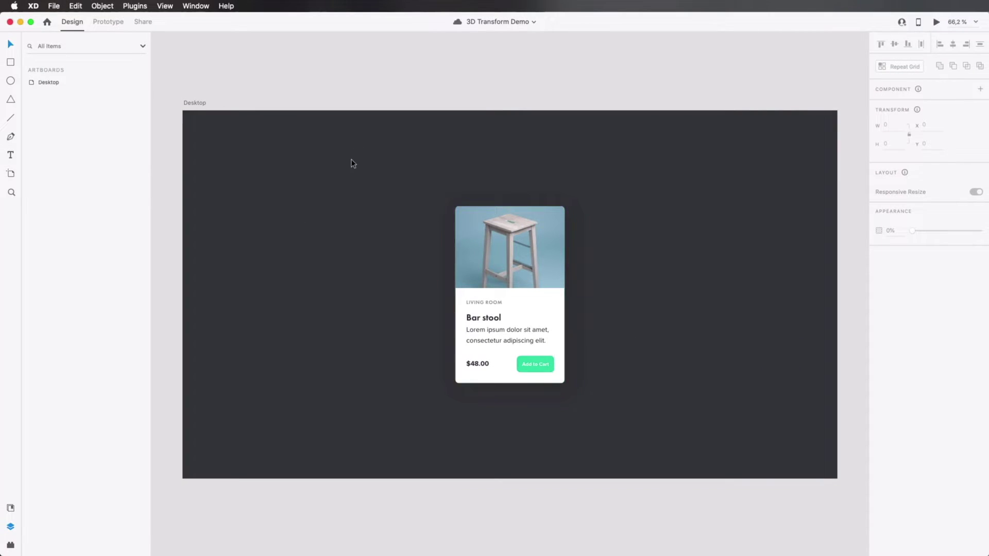
Enable 3D transforms on the Bar stool card, leaving Z position and X/Y rotations at 0
left_click(492, 250)
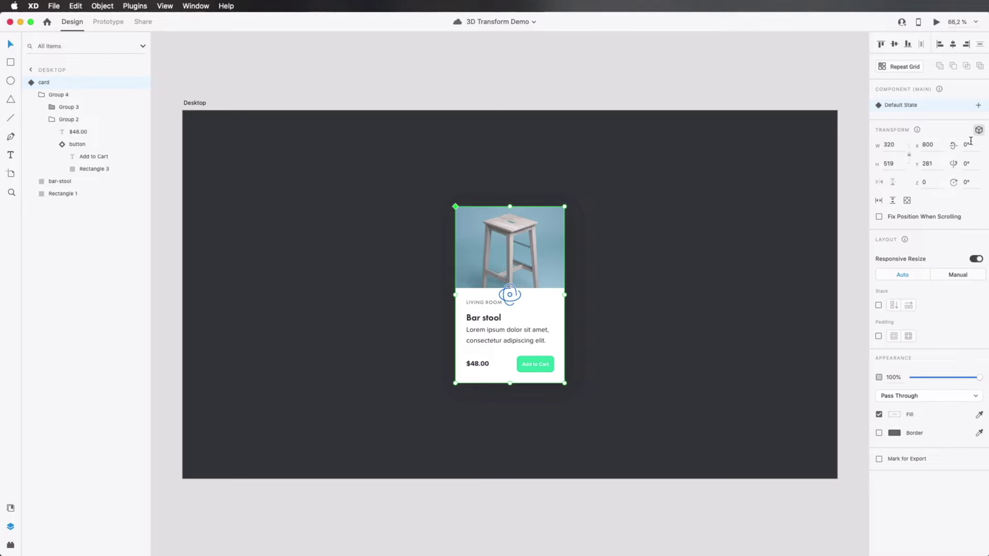
left_click(978, 132)
left_click(979, 132)
left_click(979, 132)
scroll(546, 325, "up", 2)
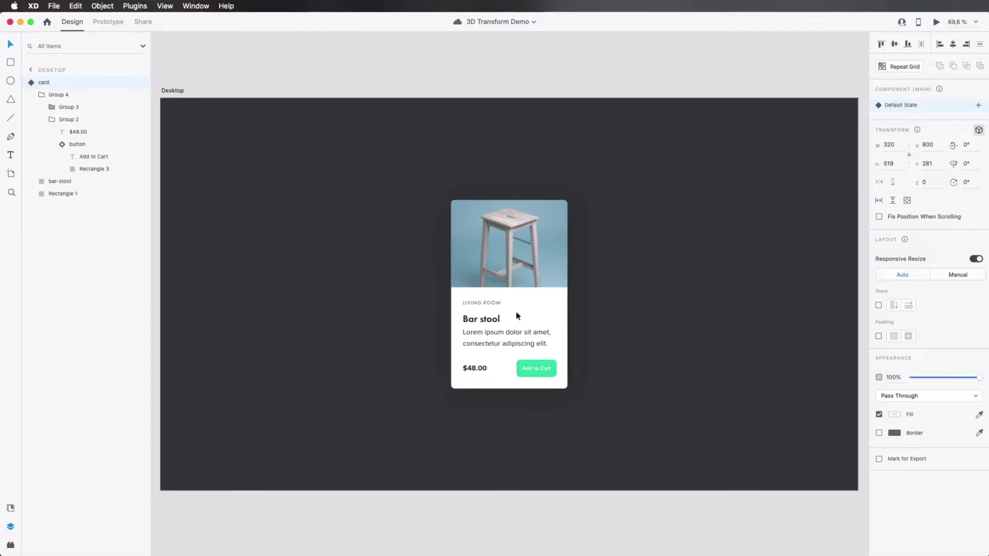
scroll(517, 315, "up", 4)
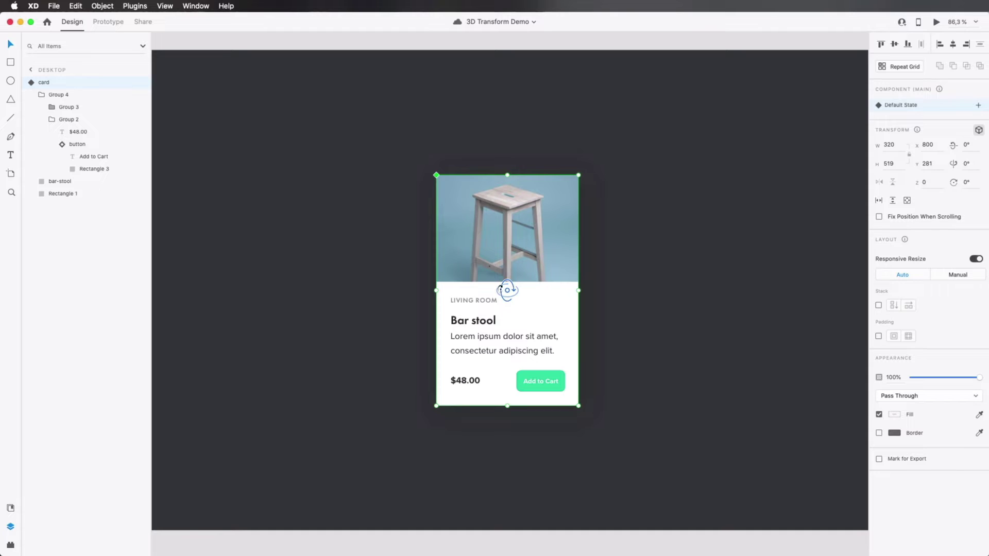
left_click(798, 289)
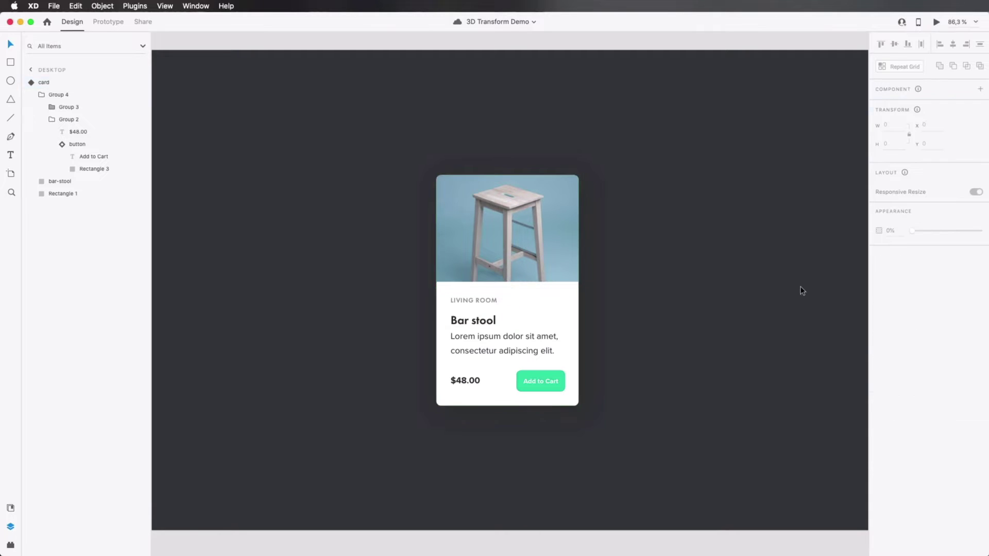
Tilt the Bar stool card to 7° and 26° in 3D and bring it forward to Z 49.3
left_click(505, 281)
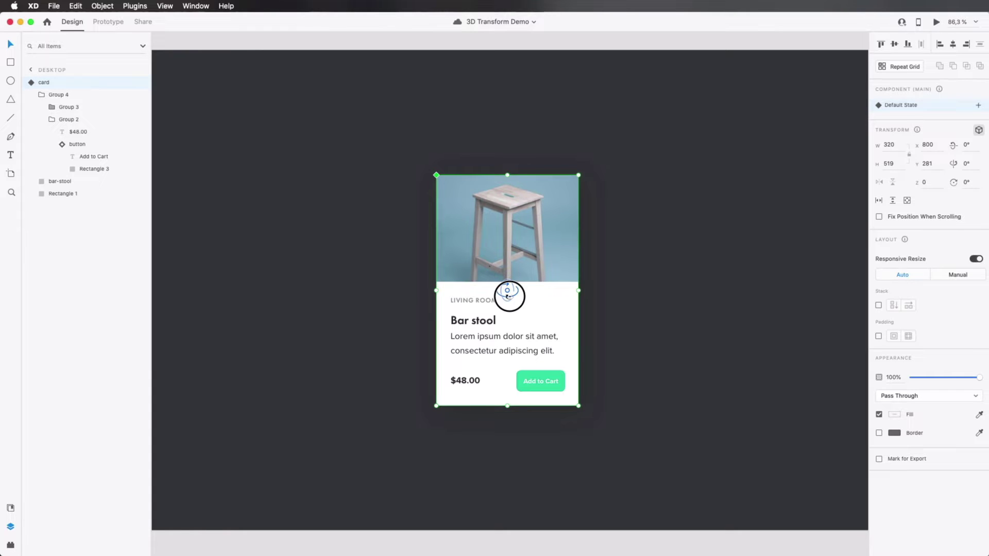
mouse_move(508, 295)
left_mouse_down()
mouse_move(552, 294)
mouse_move(480, 295)
mouse_move(533, 297)
mouse_move(484, 294)
mouse_move(529, 297)
mouse_move(513, 290)
left_mouse_up()
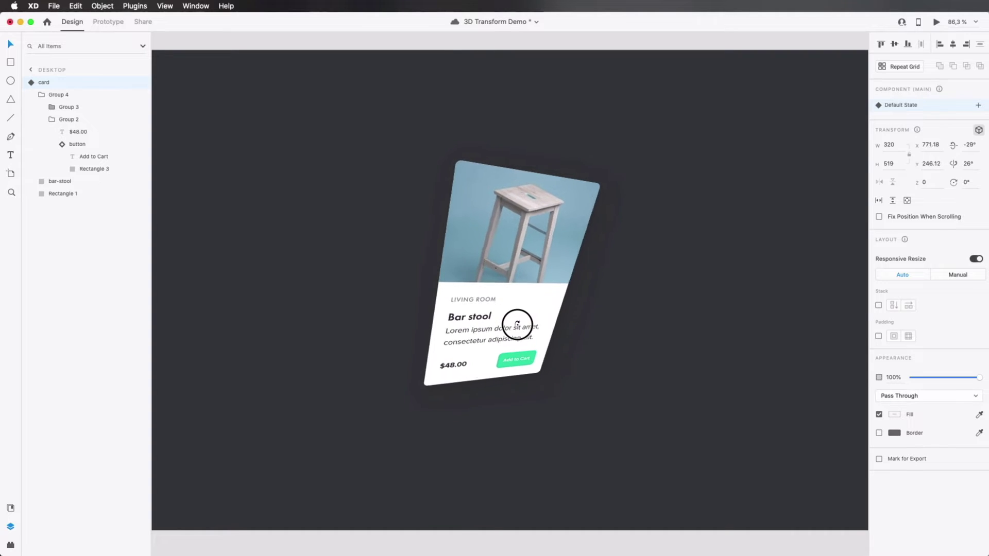
left_click_drag(518, 326, 514, 280)
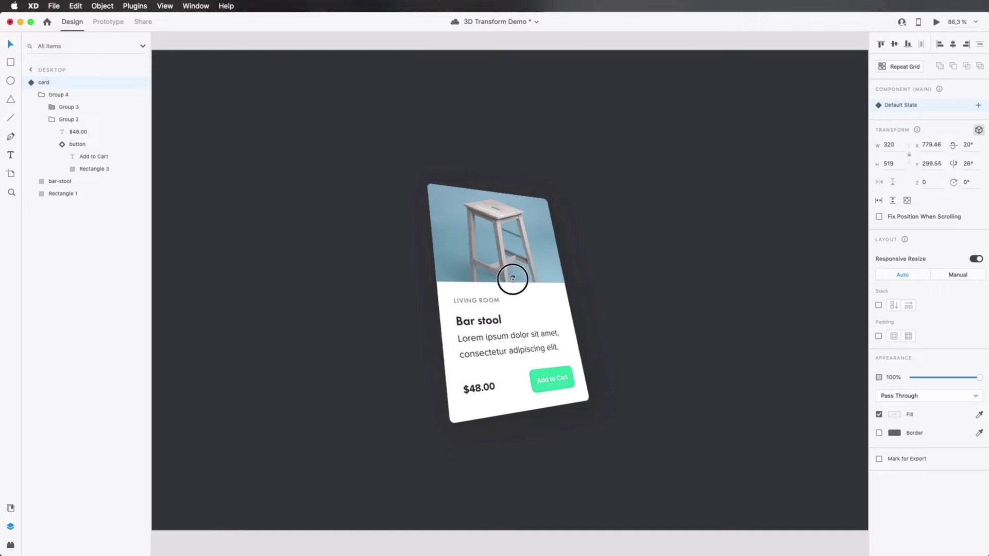
mouse_move(517, 297)
left_mouse_down()
mouse_move(524, 326)
mouse_move(520, 303)
left_mouse_up()
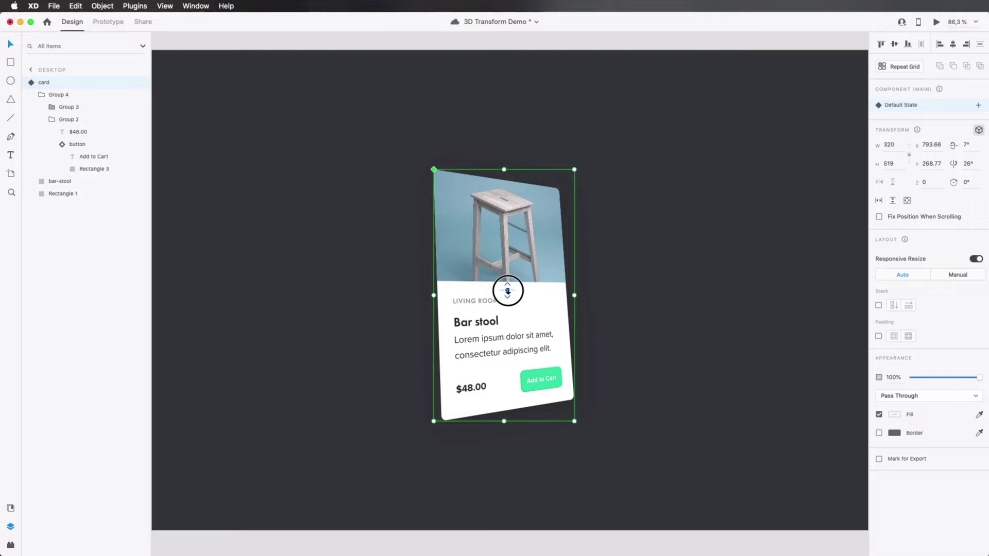
left_click_drag(507, 292, 556, 265)
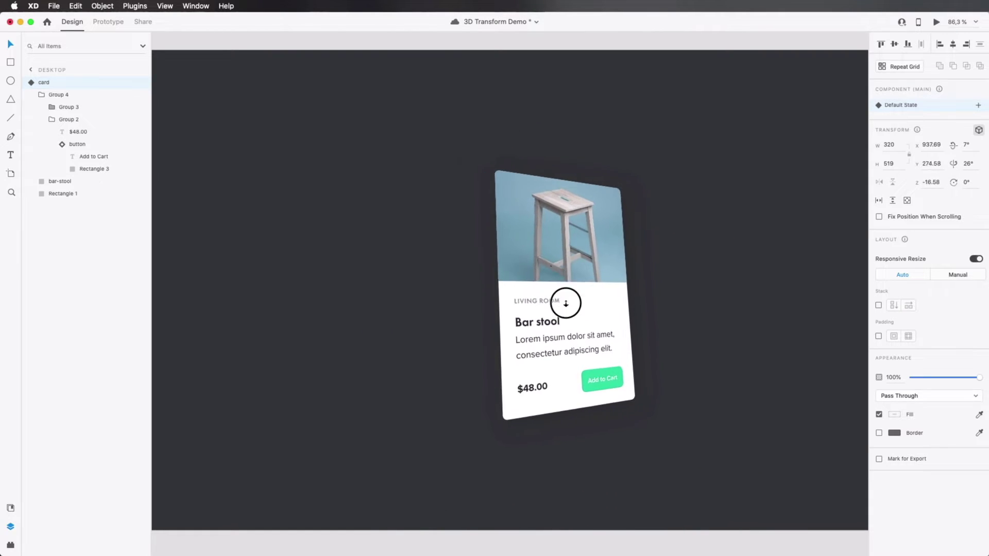
left_click_drag(563, 307, 537, 319)
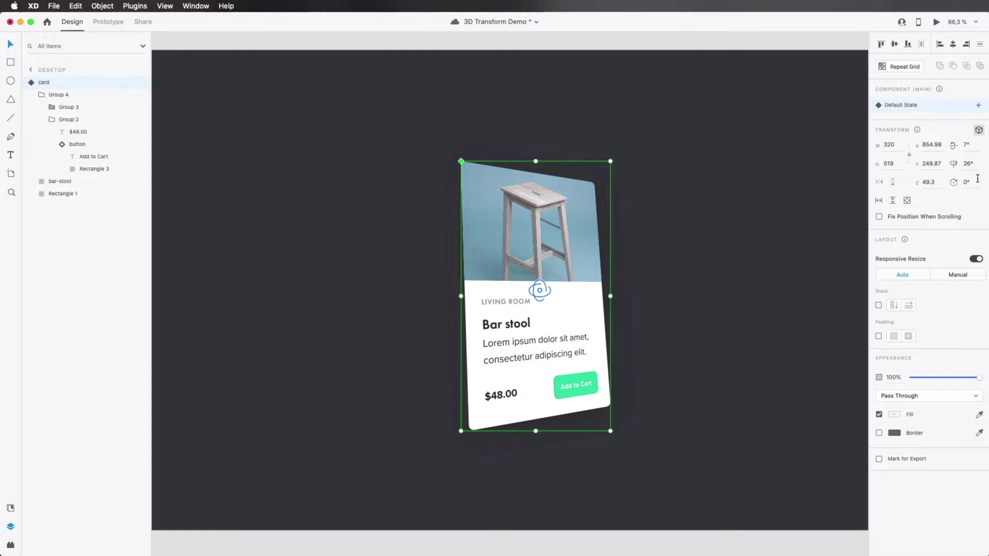
Reset the card's Z position and both rotation values to 0, flattening it
left_click(936, 182)
type("0")
key("Return")
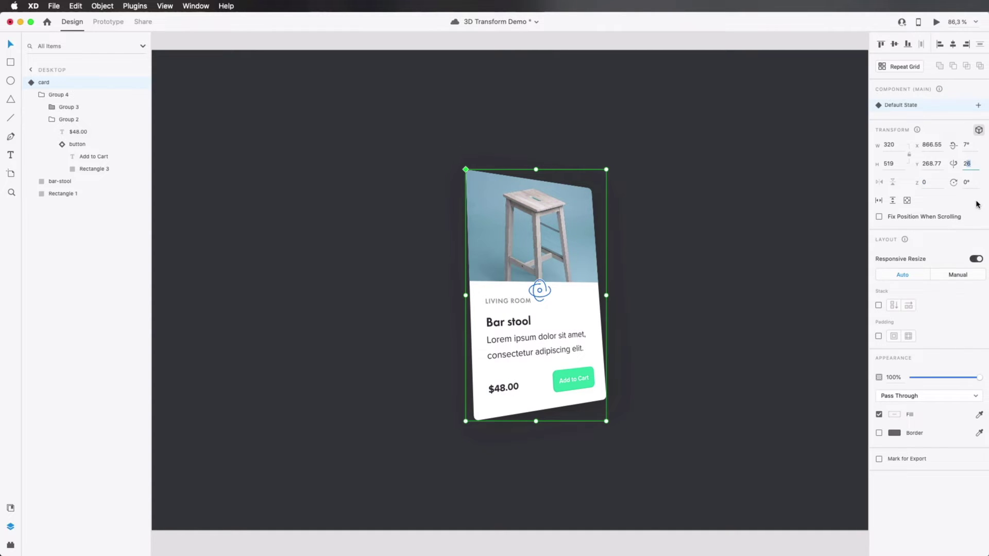
left_click(972, 163)
type("0")
key("Tab")
left_click(971, 146)
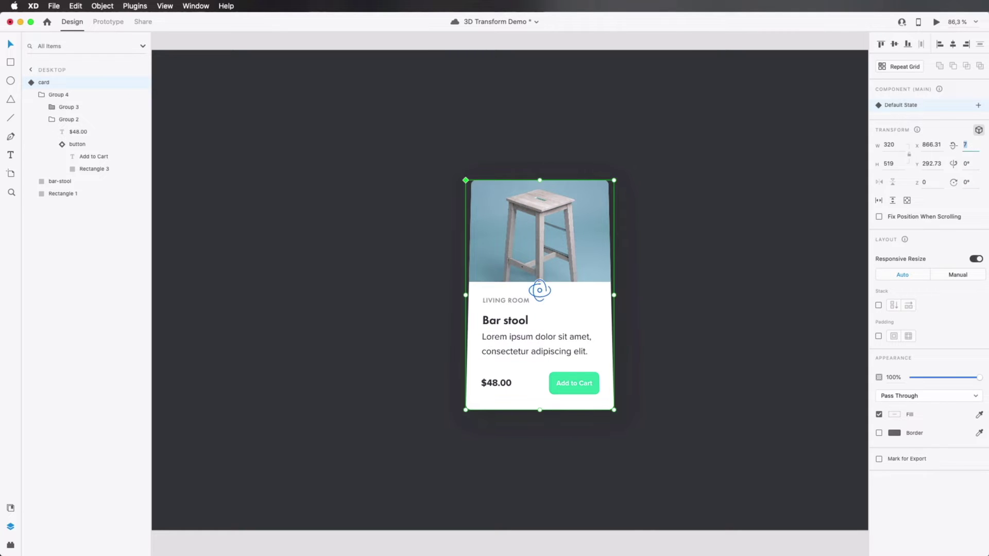
key("Tab")
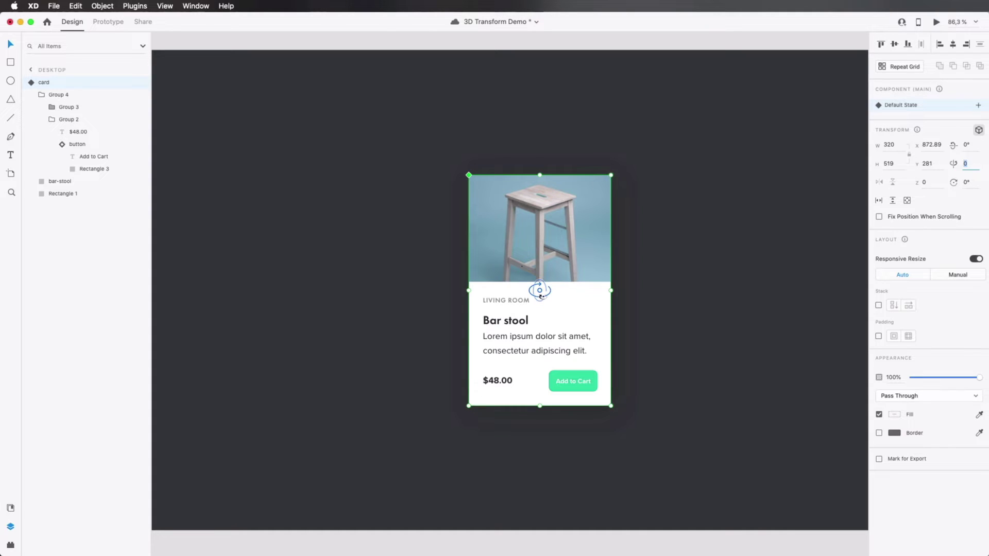
Tip the card backwards, setting its X rotation to 45°
left_click(541, 296)
left_click_drag(541, 296, 560, 250)
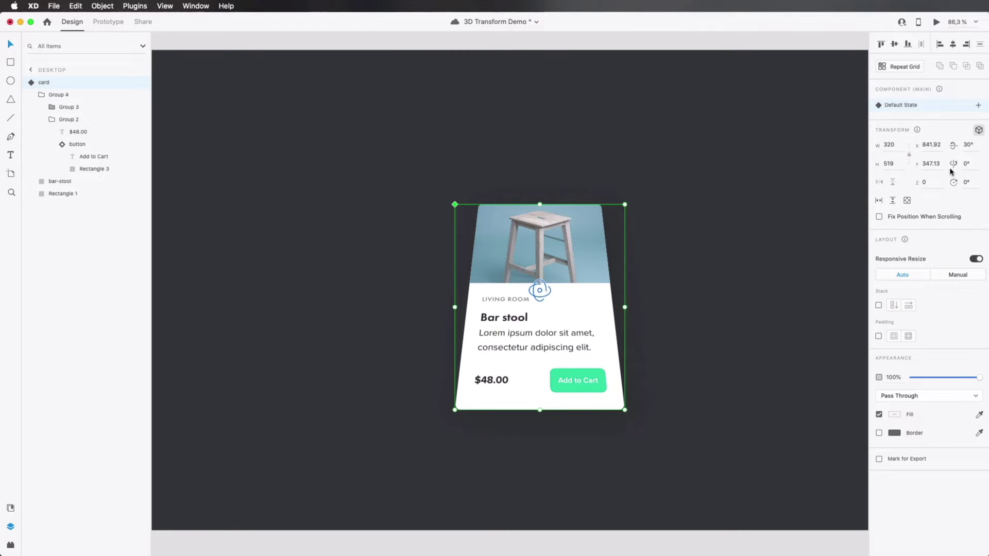
left_click(968, 146)
type("45")
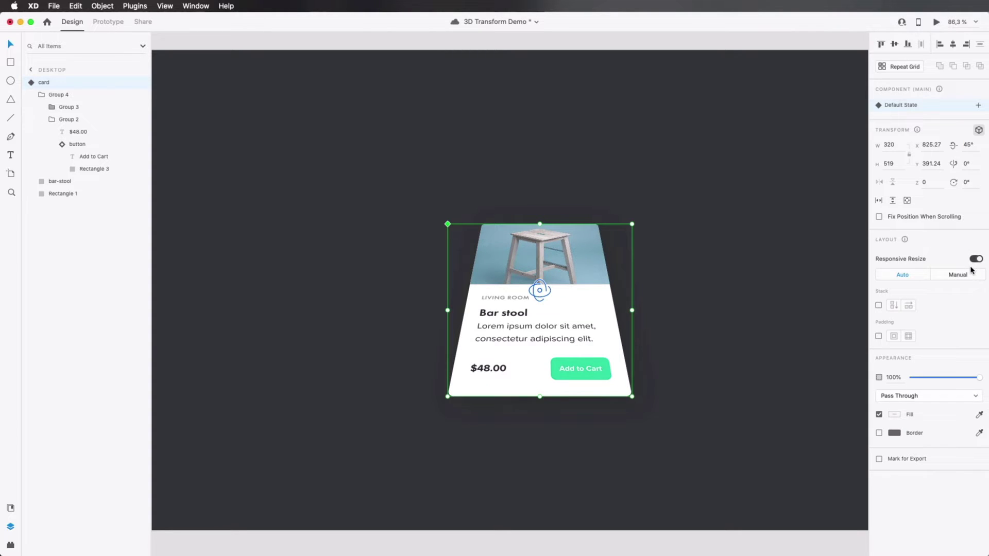
Save, then use Reset 3D Transforms so the Bar stool card returns to flat with 0° rotations
left_click(980, 130)
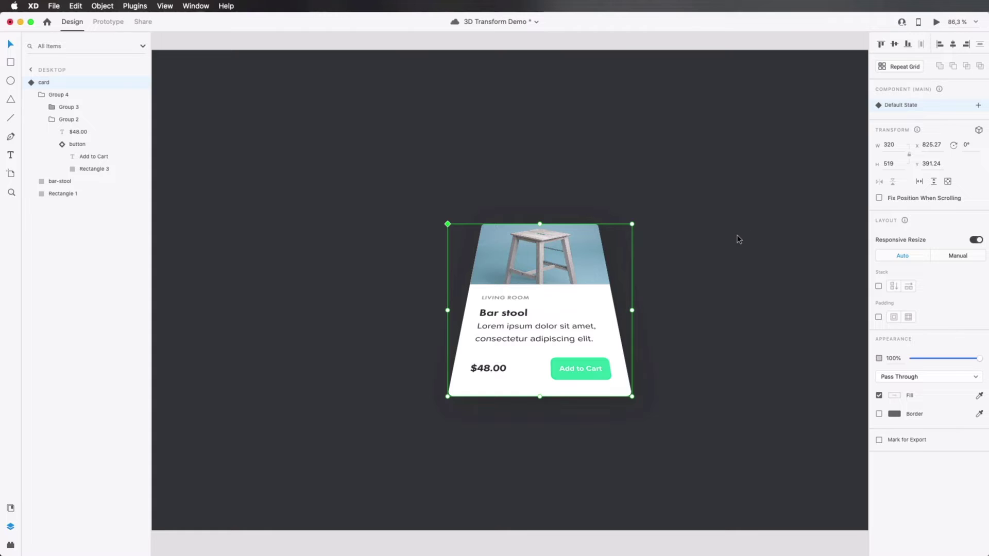
key("super+s")
key("super+t")
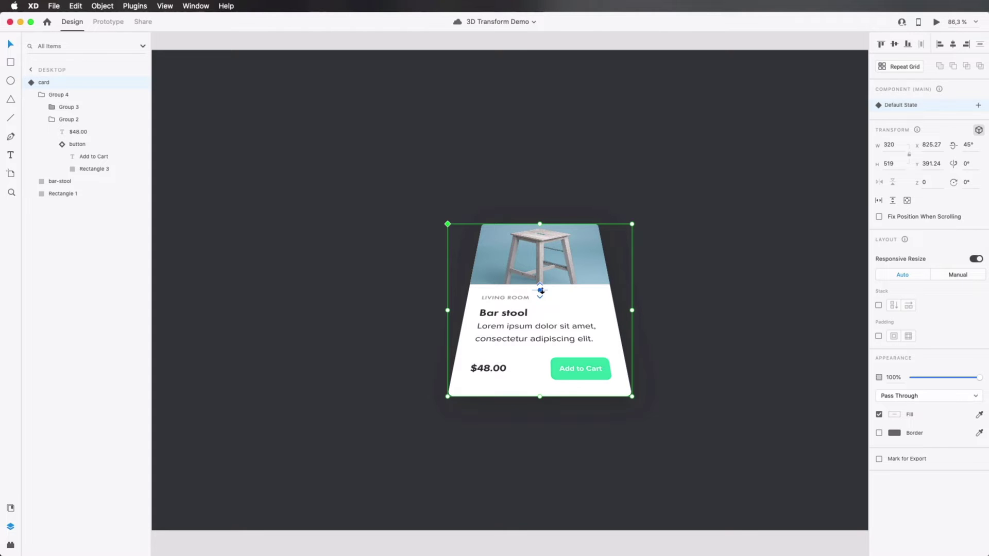
right_click(518, 252)
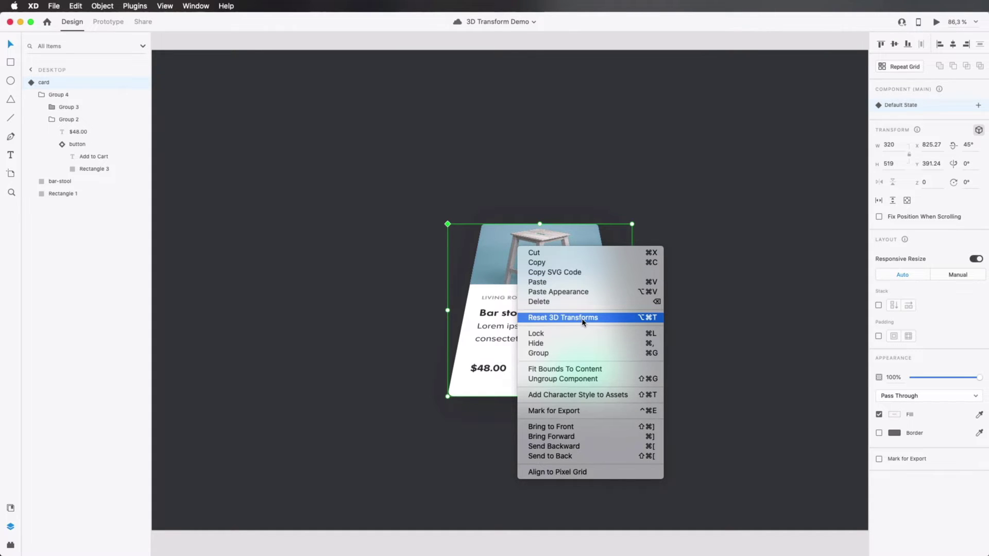
left_click(650, 318)
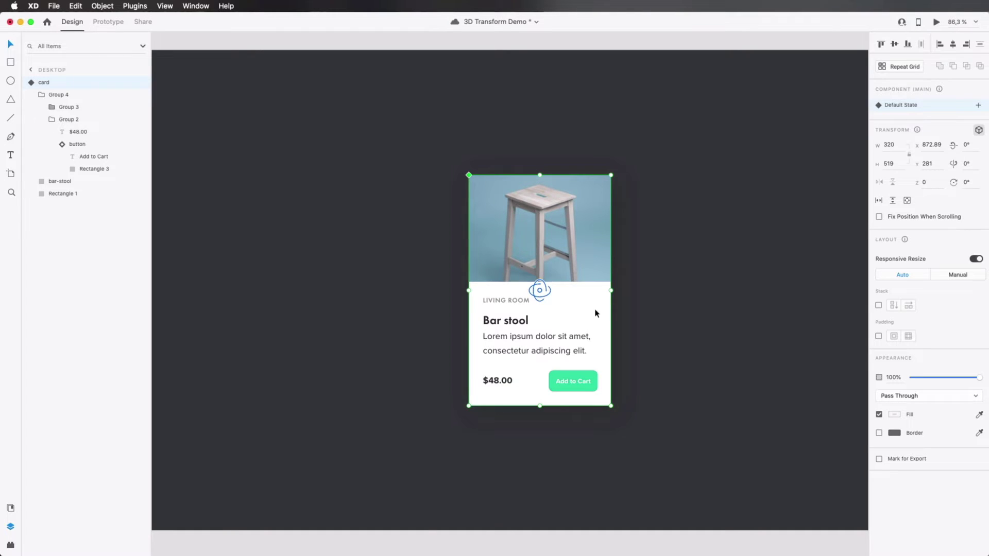
Make a Repeat Grid of three Bar stool cards side by side and nudge it up
left_click(709, 226)
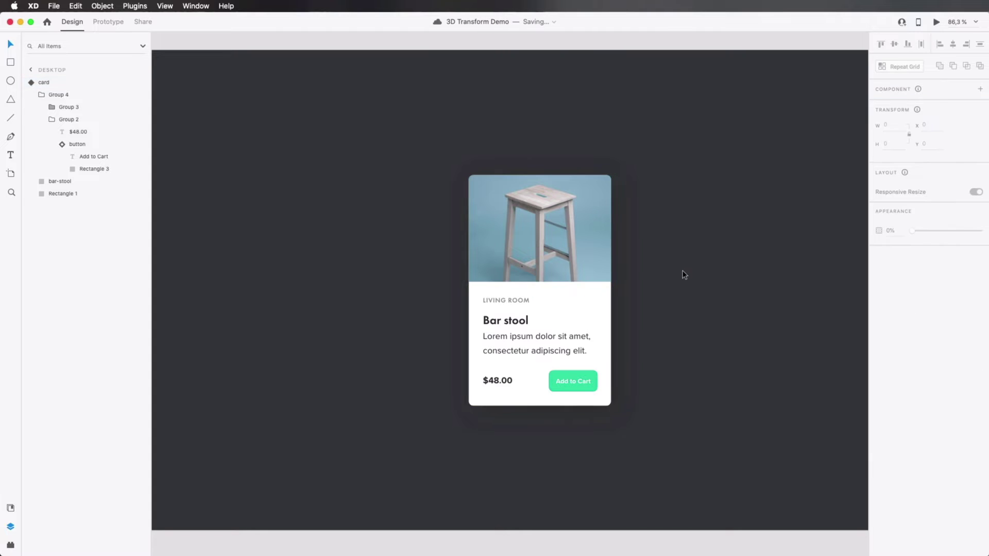
scroll(683, 275, "down", 2)
scroll(683, 274, "down", 3)
left_click(566, 261)
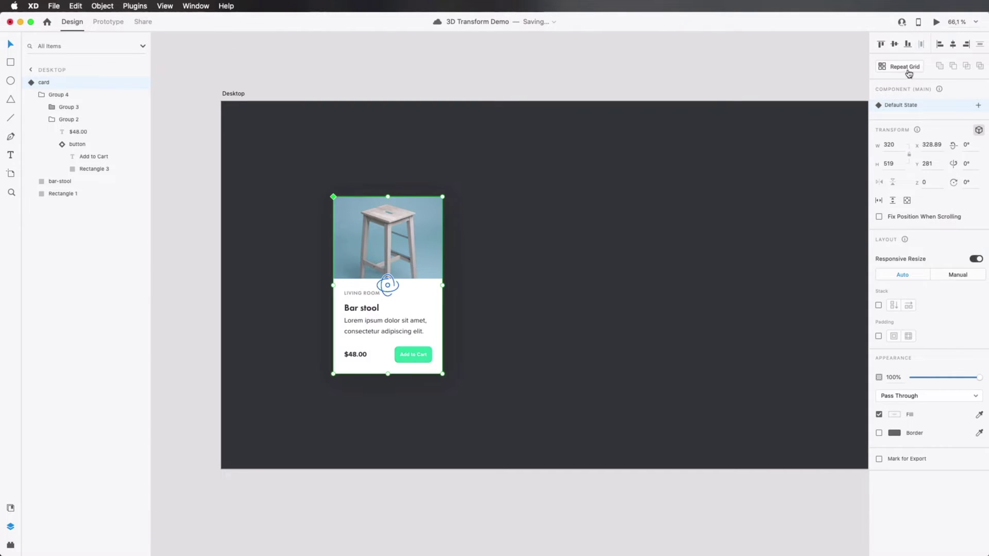
left_click(902, 67)
left_click_drag(470, 289, 802, 296)
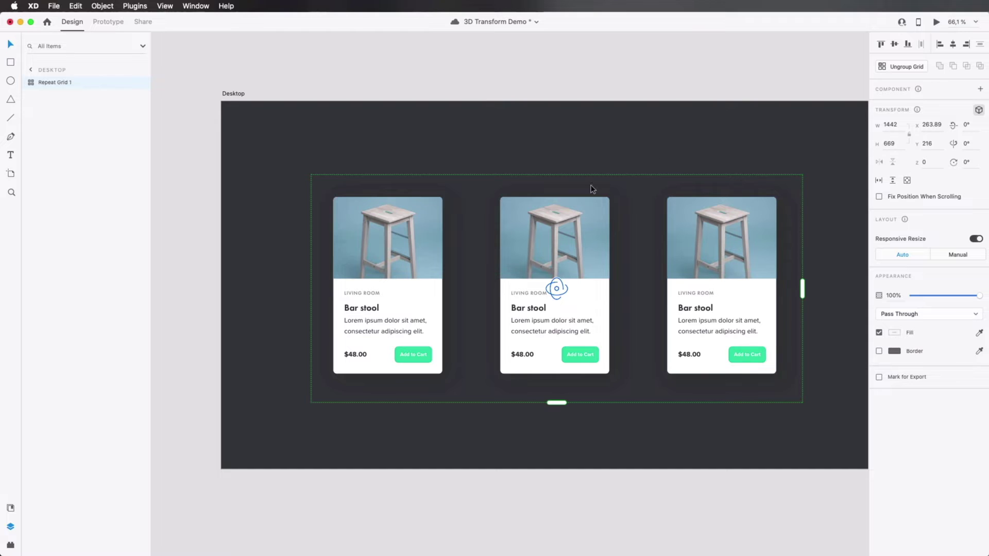
left_click(600, 135)
left_click(559, 282)
left_click_drag(559, 283, 575, 240)
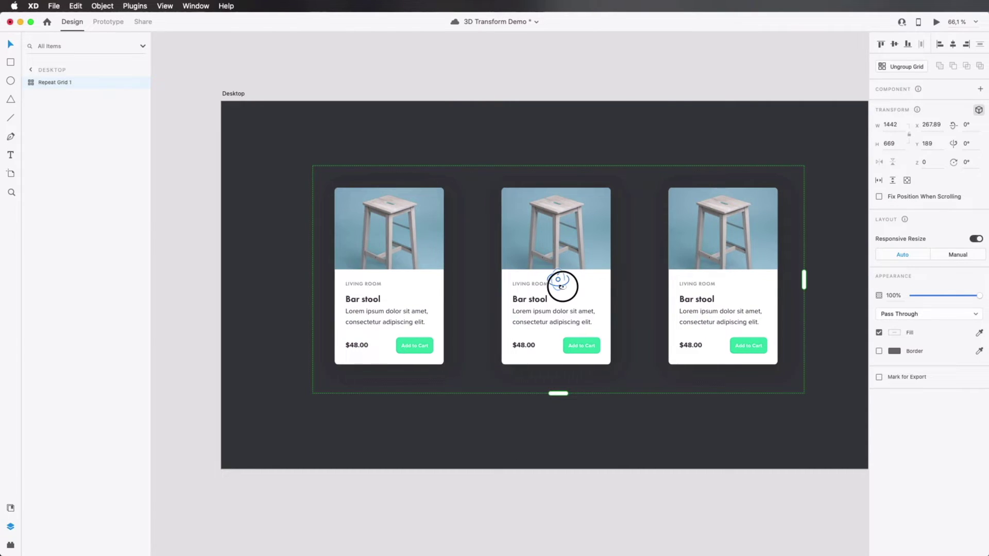
Angle the repeated cards -30° in 3D and narrow the grid spacing so they overlap
left_click_drag(563, 283, 693, 283)
key("super+z")
double_click(590, 297)
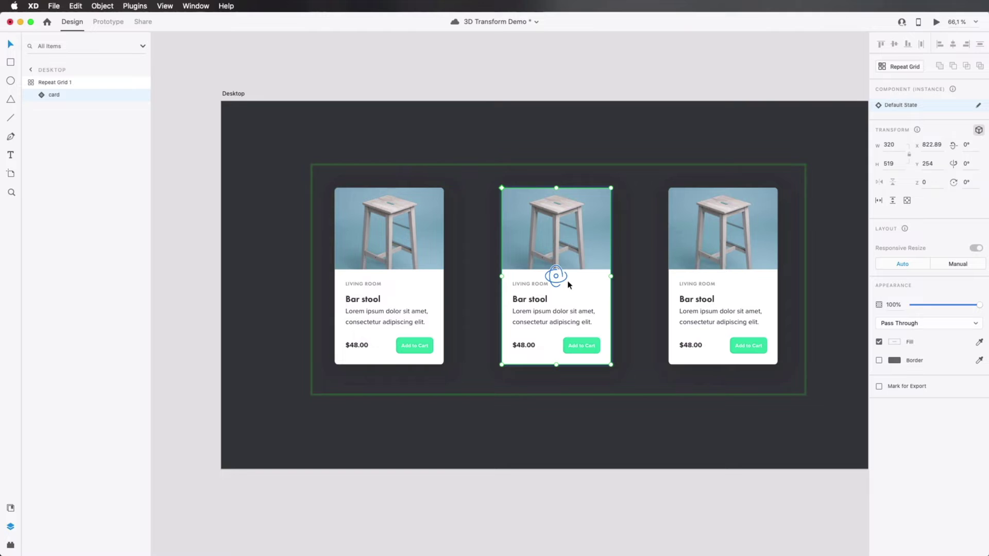
mouse_move(565, 278)
left_mouse_down()
mouse_move(538, 281)
mouse_move(600, 282)
mouse_move(547, 283)
left_mouse_up()
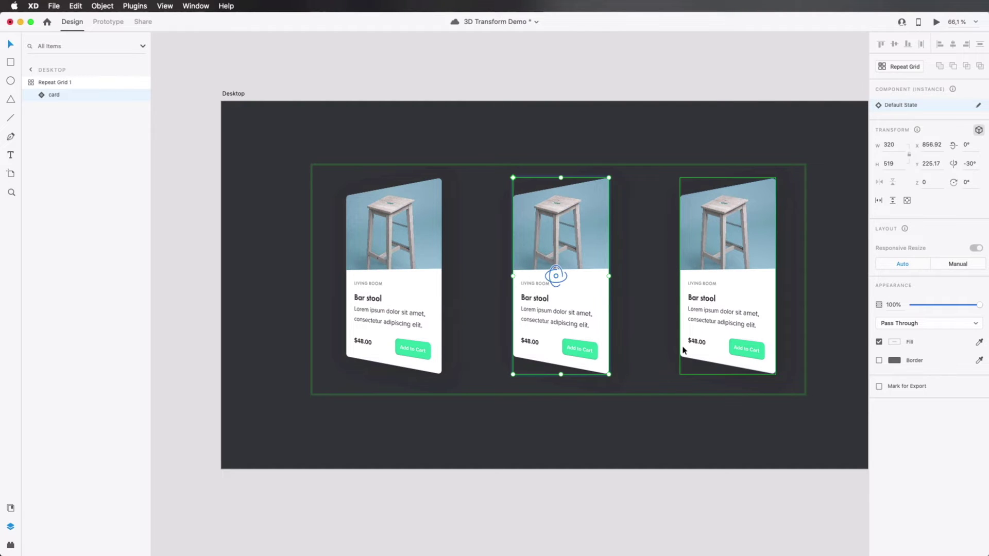
left_click(639, 268)
left_click_drag(653, 248, 469, 249)
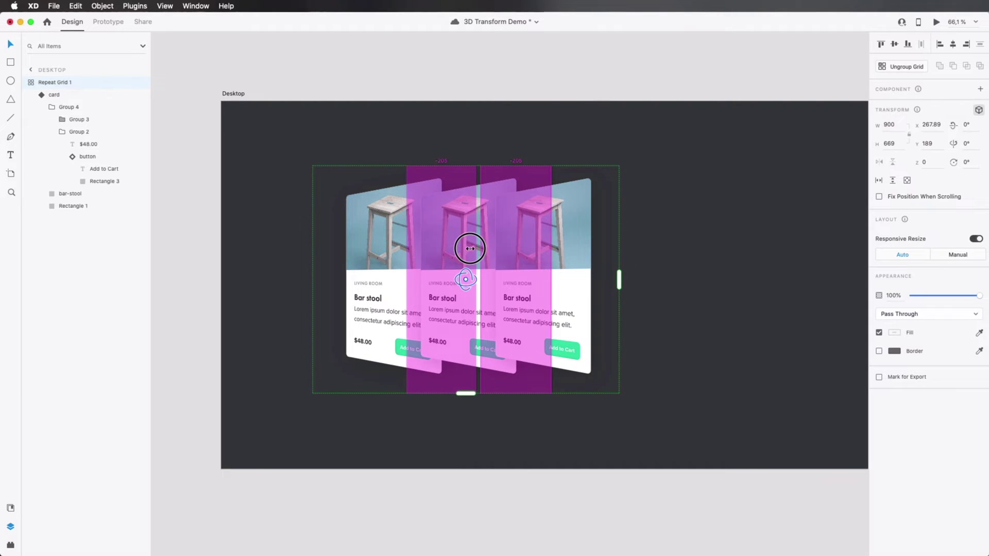
Centre the grid on the artboard and ungroup it into three separate cards
left_click_drag(493, 235, 565, 240)
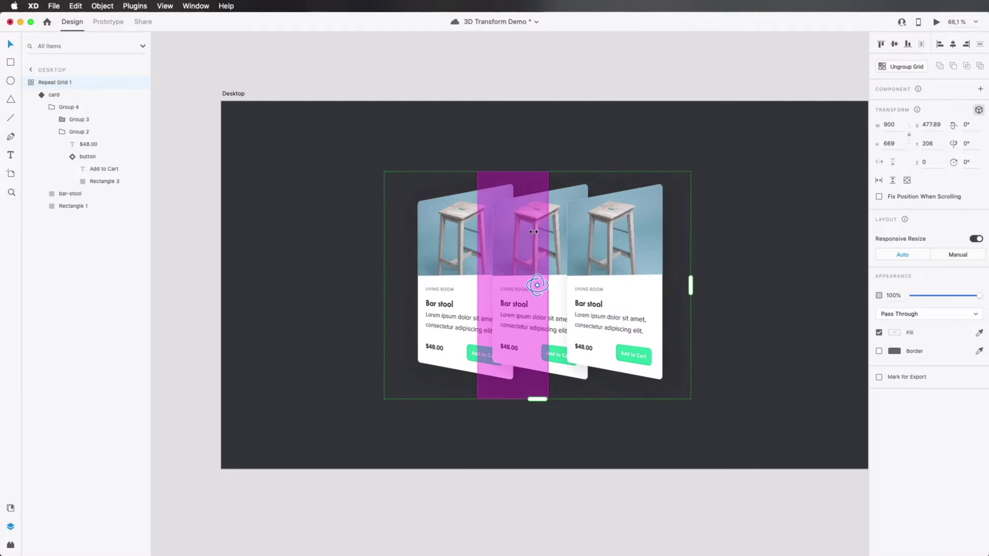
right_click(533, 230)
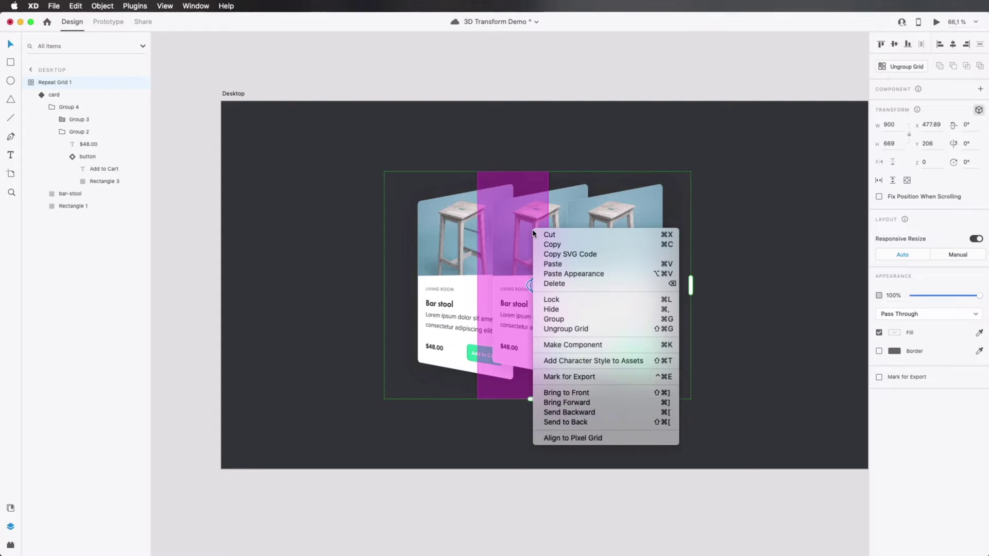
left_click(592, 331)
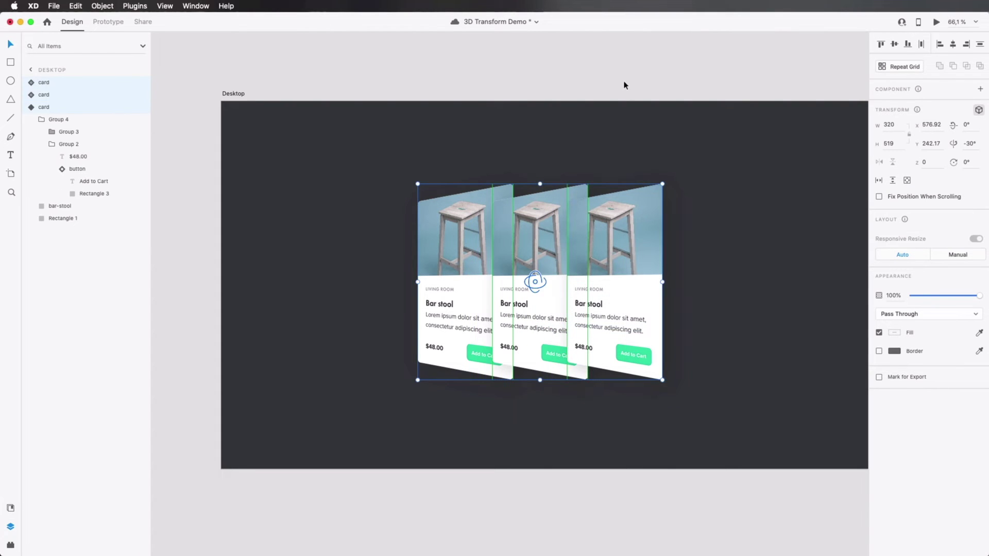
left_click(623, 53)
left_click(614, 255)
left_click(502, 249)
left_click(444, 249)
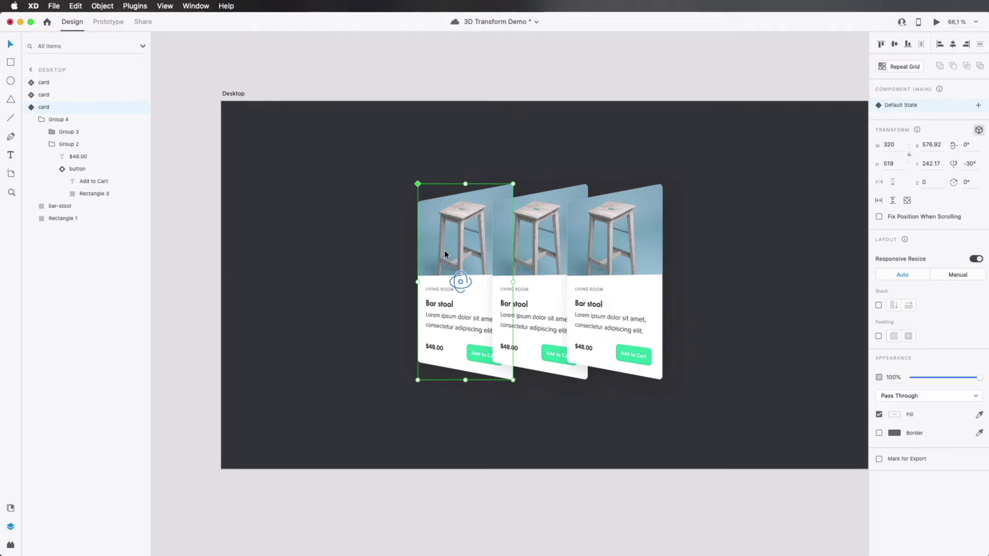
Send the middle card to the back and the right card behind the middle card
left_click(544, 245)
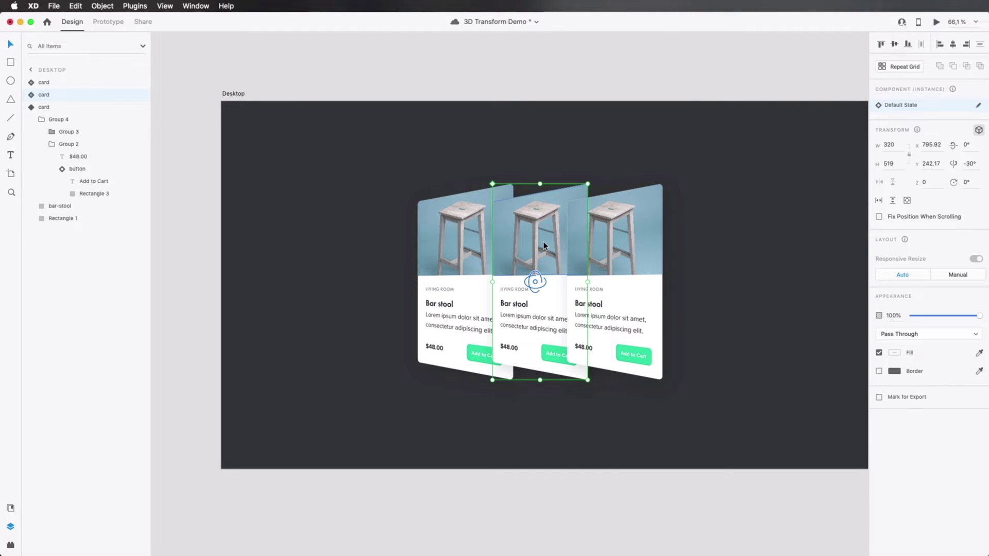
key("super+shift+bracketleft")
left_click(631, 237)
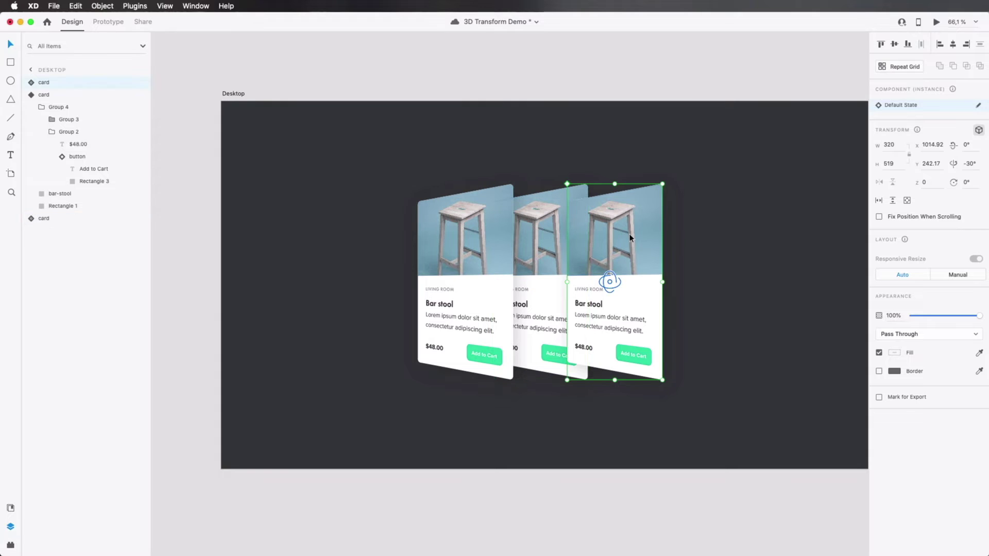
key("super+bracketleft")
key("super+bracketleft")
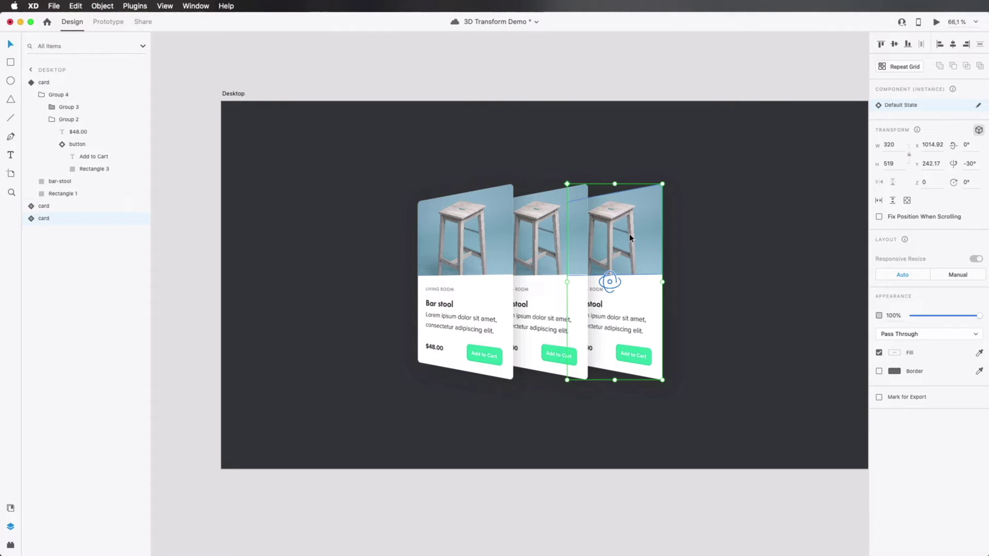
left_click(647, 68)
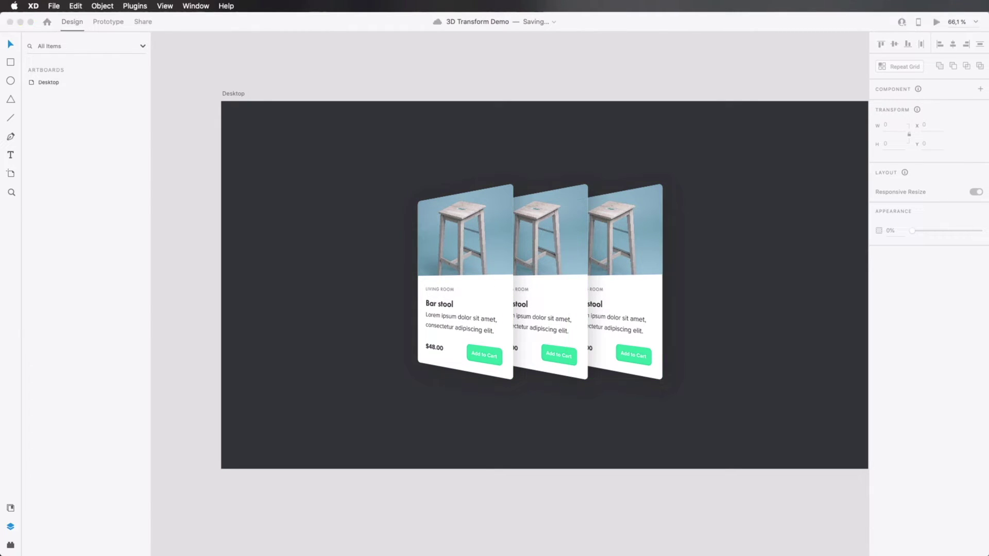
key("super+Tab")
Replace the middle and right cards' photos with antique-chair.jpg and armchair.jpg from Finder
left_click_drag(796, 146, 988, 196)
left_click_drag(922, 238, 577, 274)
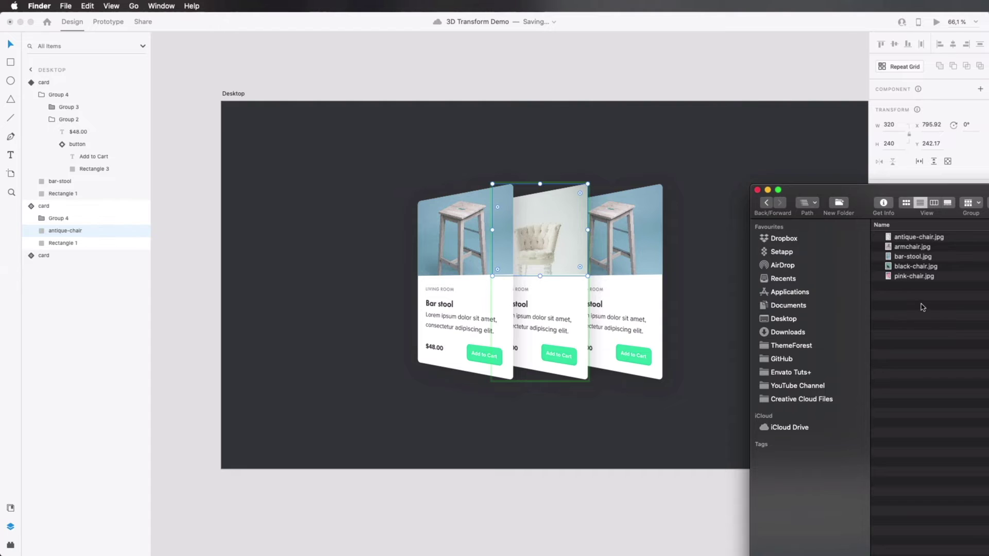
left_click(928, 258)
left_click_drag(928, 258, 639, 245)
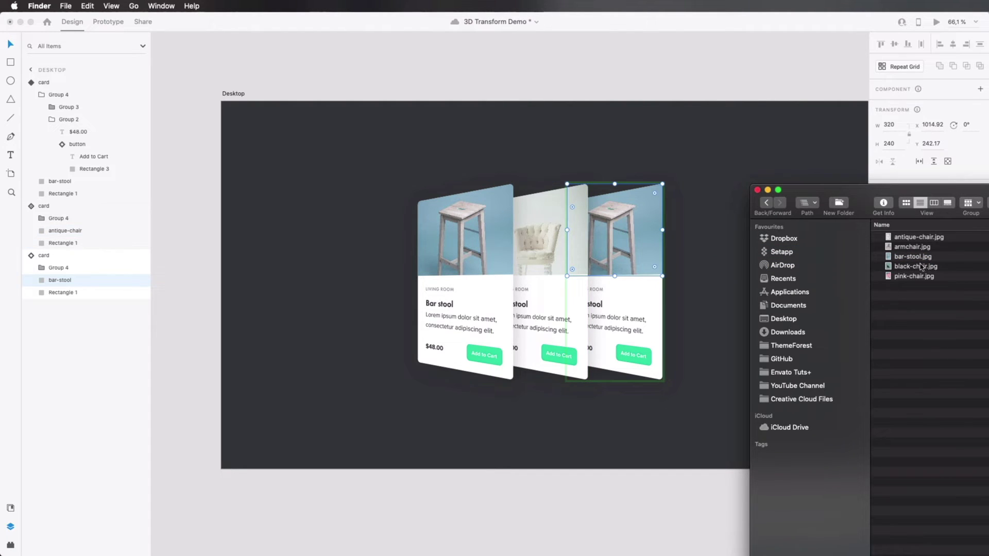
left_click_drag(914, 247, 641, 243)
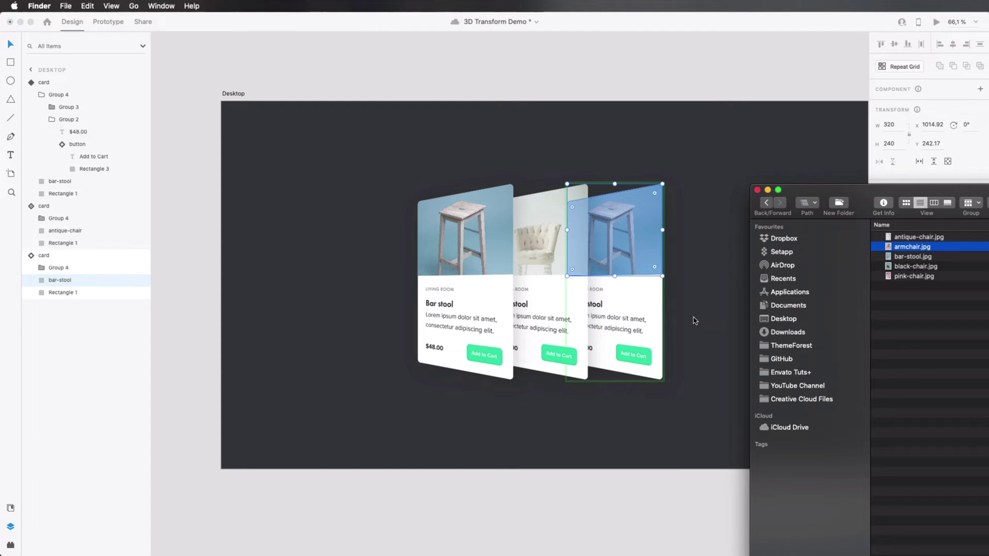
Change the middle card's 'Bar stool' heading text to 'Armchair'
left_click(822, 77)
left_click(816, 78)
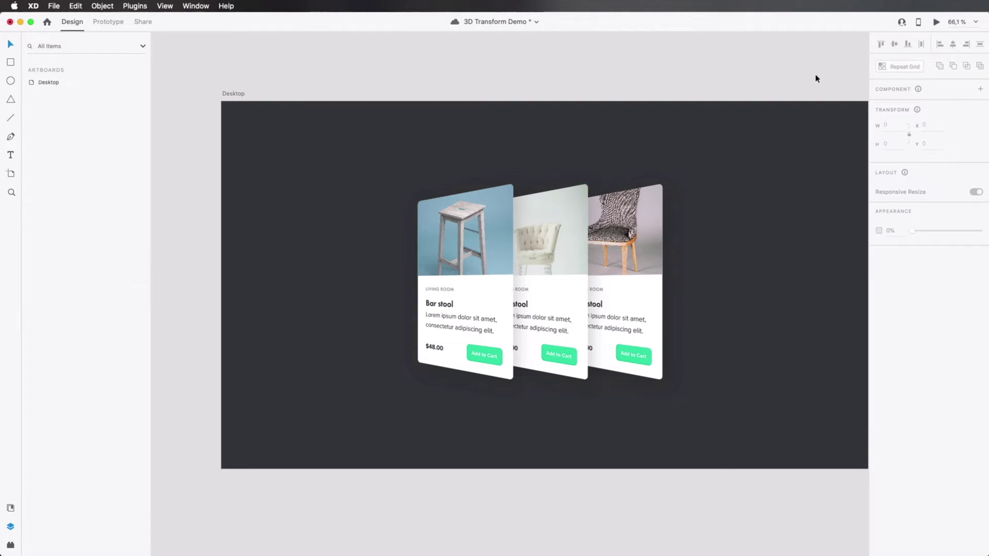
left_click(538, 323, "super")
left_click(525, 307, "super")
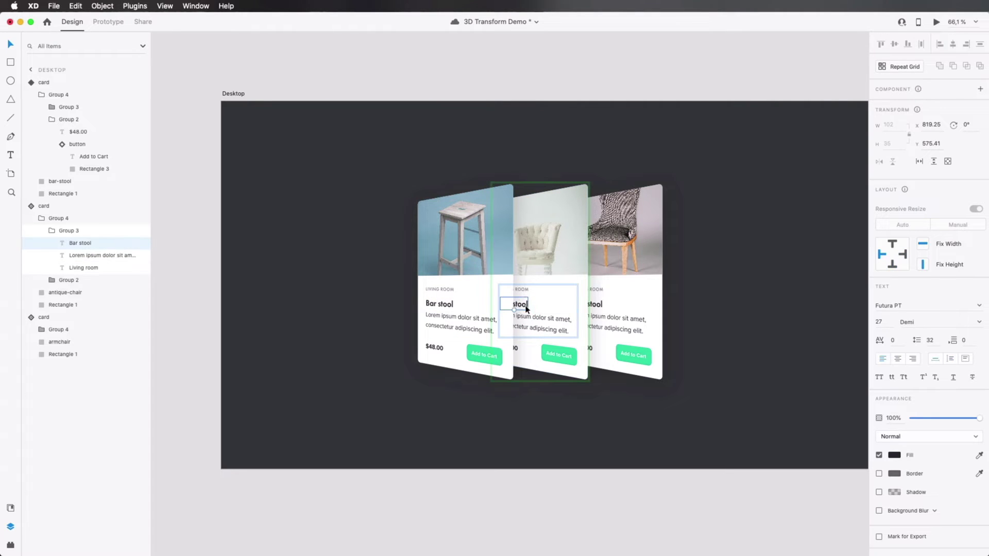
double_click(525, 306)
double_click(525, 305)
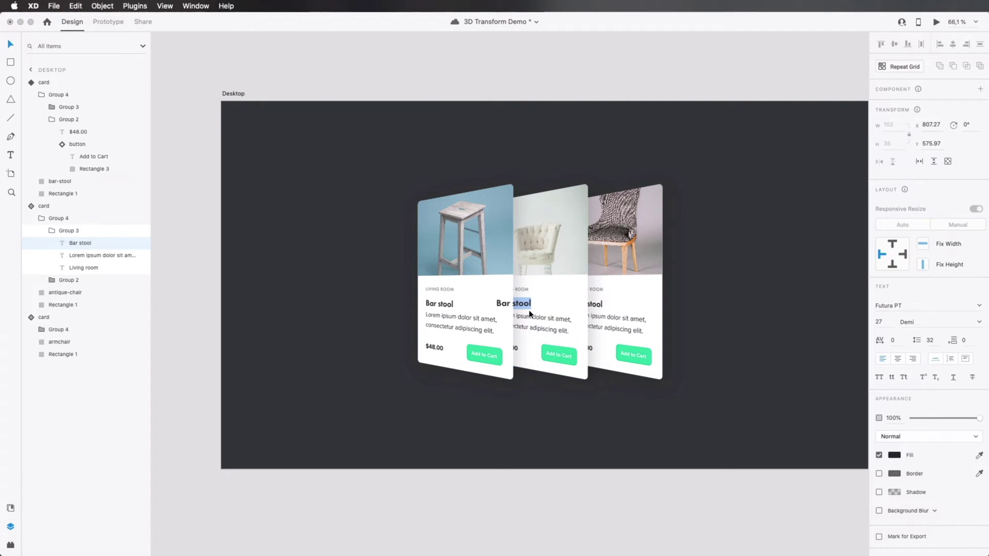
type("Armchair")
key("Escape")
left_click(537, 484)
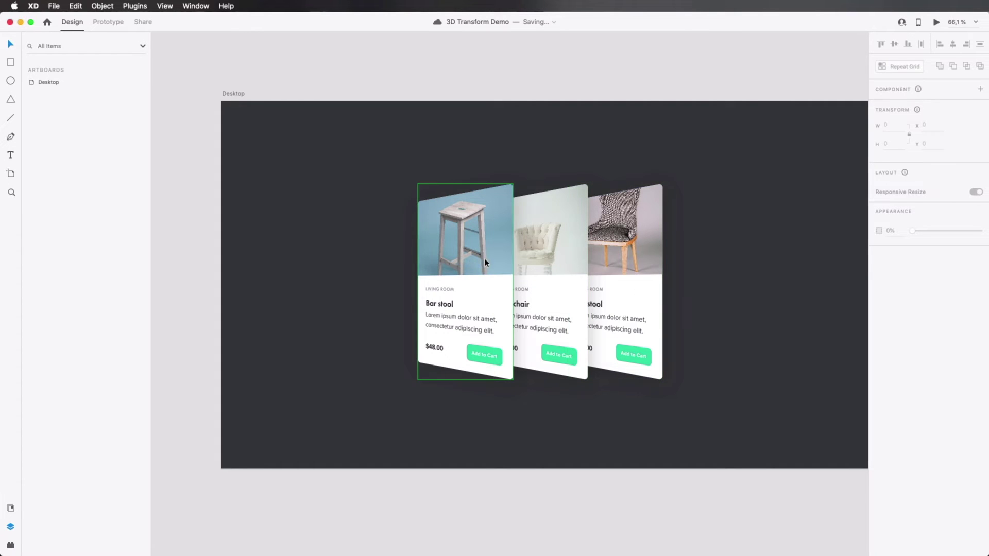
Drag the three cards apart and distribute them horizontally with equal gaps
left_click_drag(455, 258, 359, 260)
left_click_drag(540, 268, 526, 272)
left_click_drag(660, 277, 680, 280)
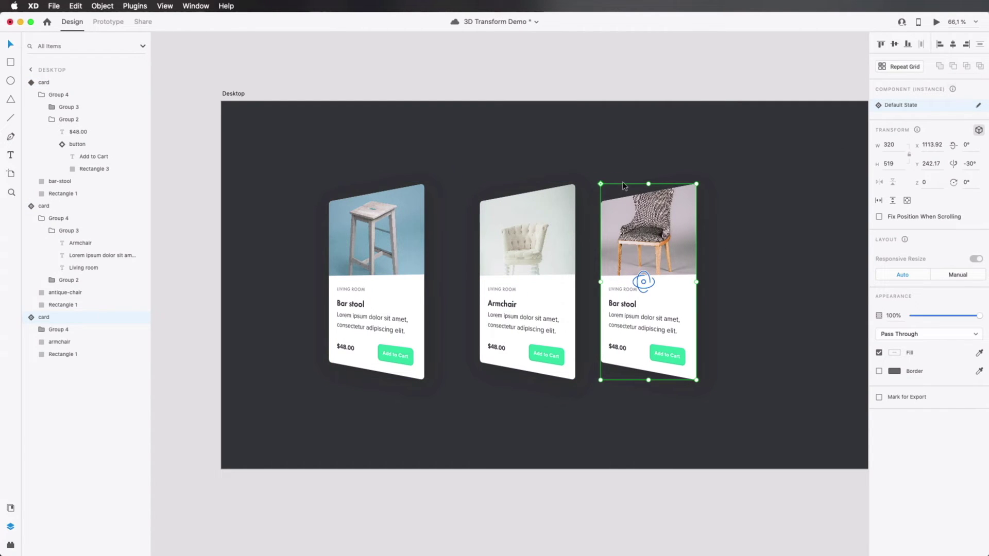
left_click(521, 238, "shift")
left_click(368, 245, "shift")
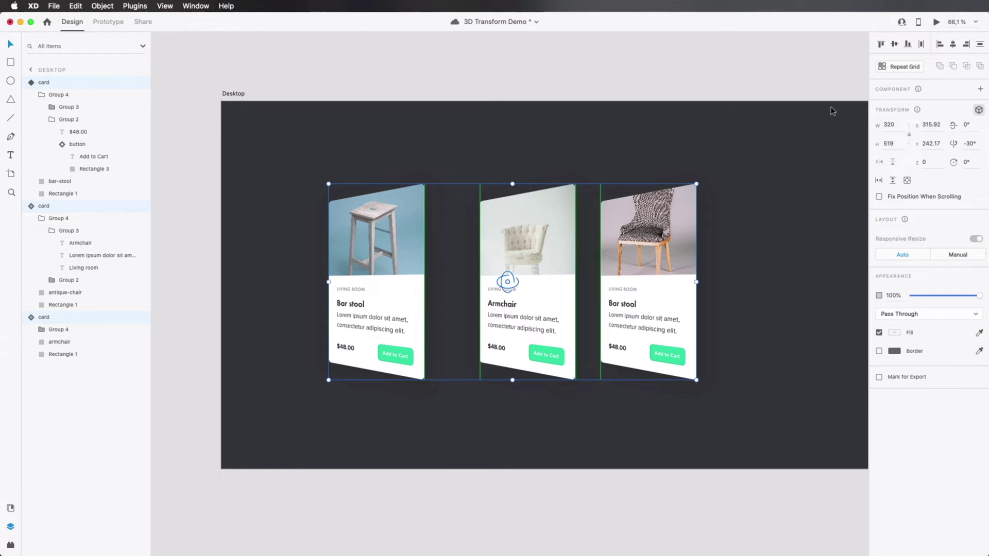
left_click(922, 45)
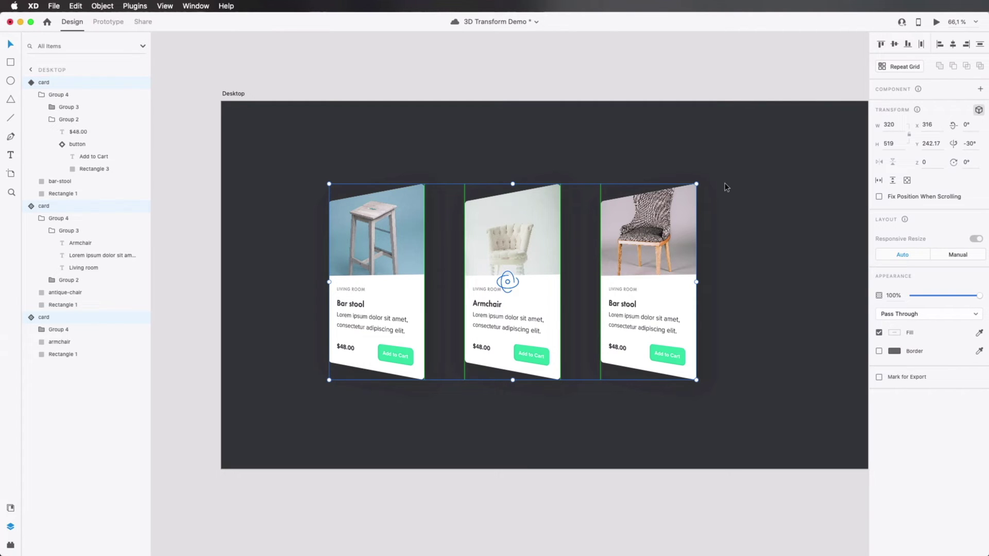
left_click(677, 82)
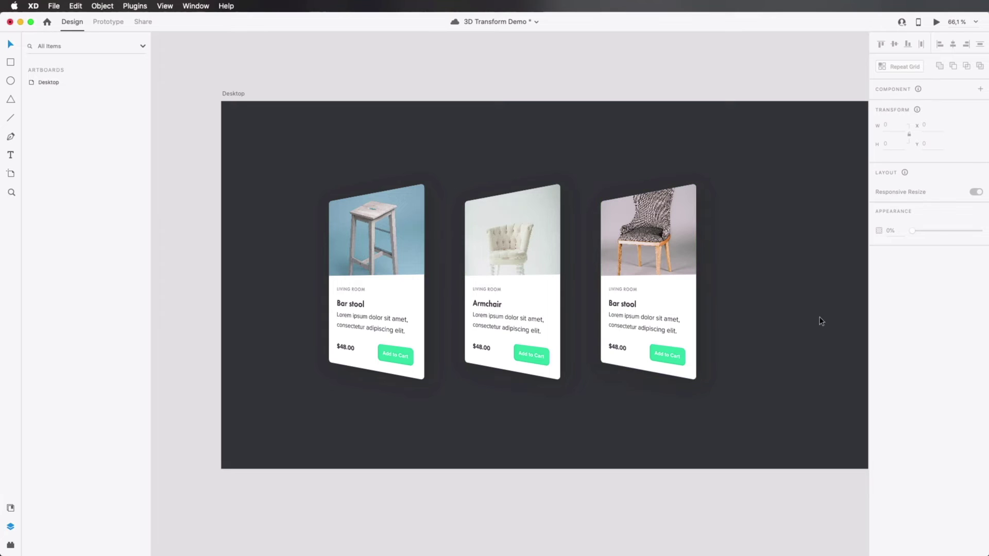
Save the document, then click through the cards and clear the selection
key("super+s")
left_click(376, 288)
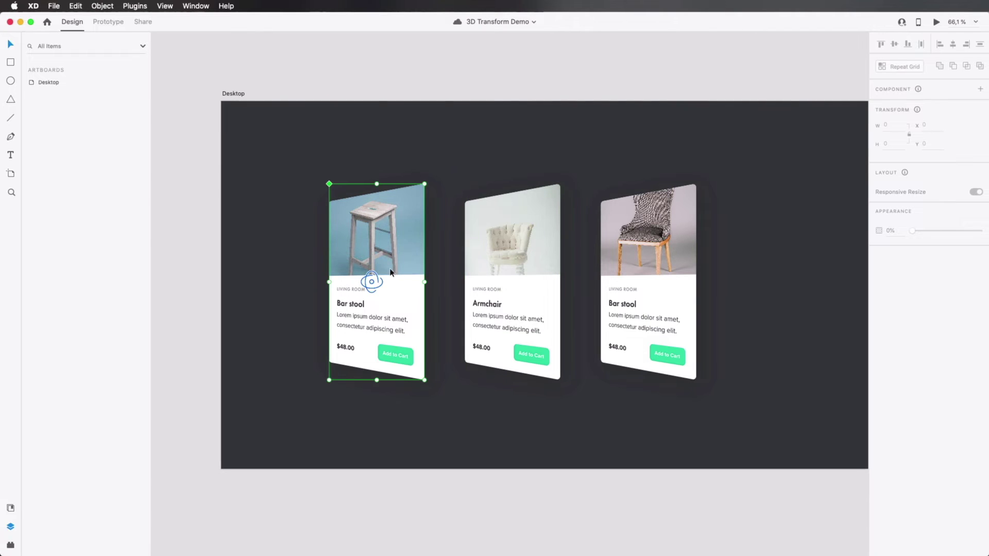
left_click(525, 265, "shift")
left_click(641, 291)
left_click(776, 290)
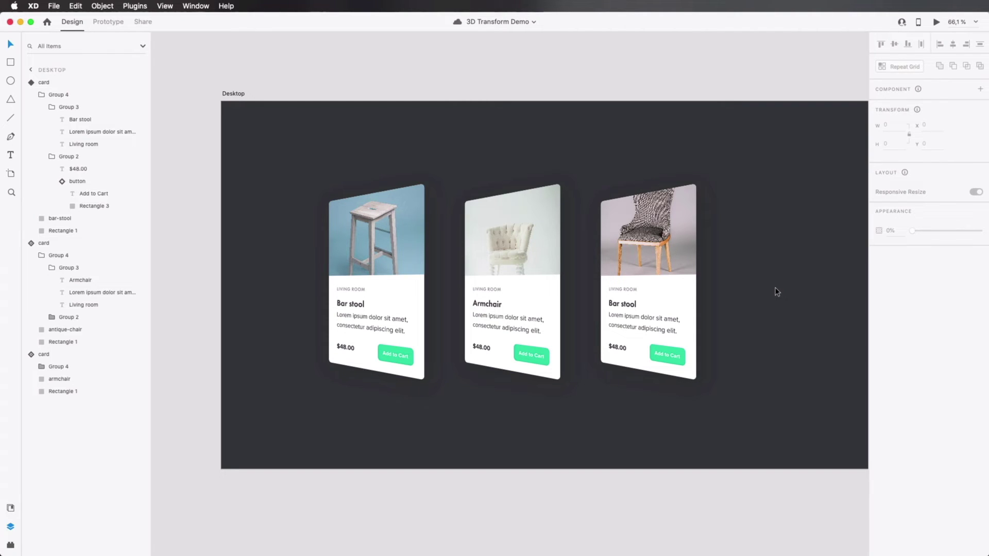
Select all three cards on the Desktop artboard for copying
scroll(690, 272, "down", 5)
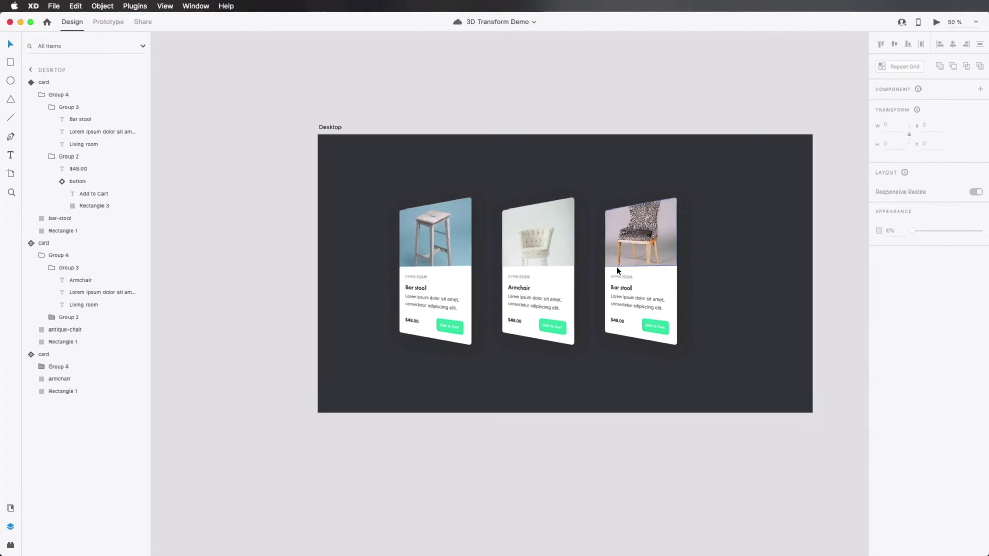
left_click_drag(649, 296, 534, 258)
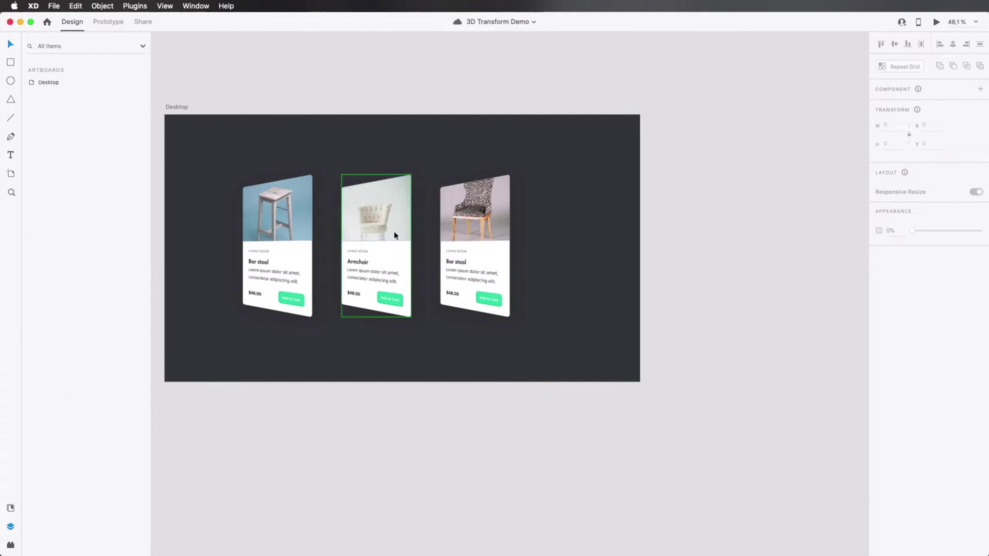
left_click(282, 225)
key("super+a")
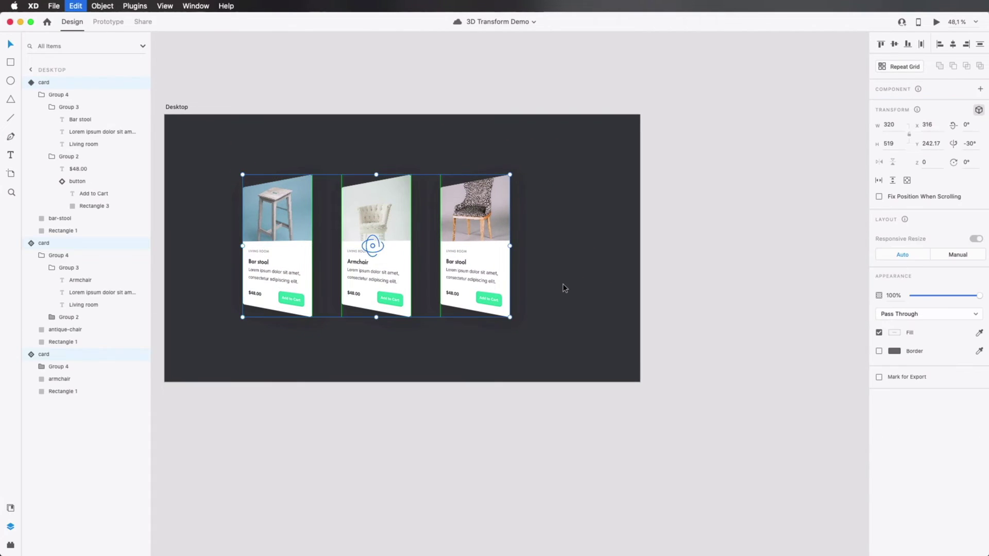
left_click(738, 220)
scroll(671, 221, "right", 5)
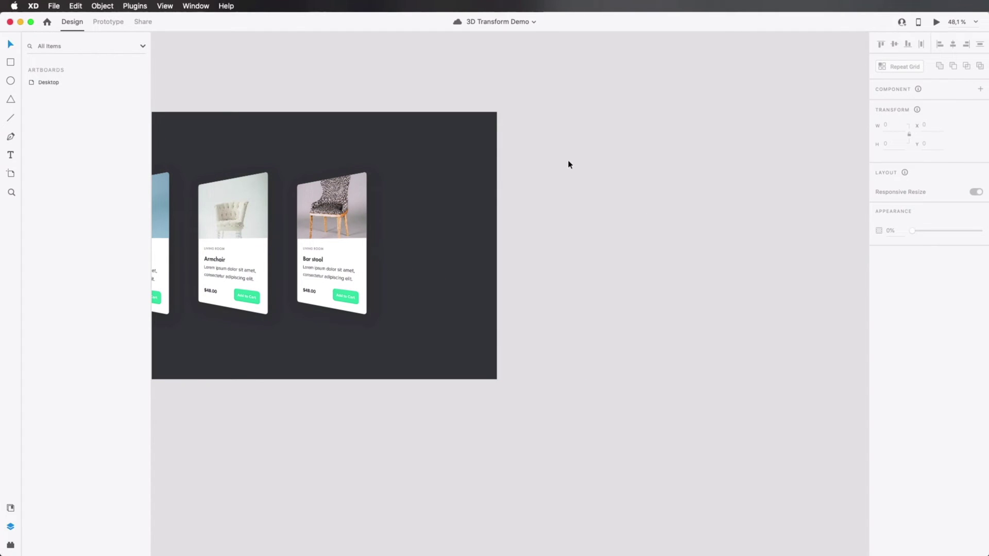
Add a new artboard right of Desktop and paste the cards into it
key("a")
left_click(569, 165)
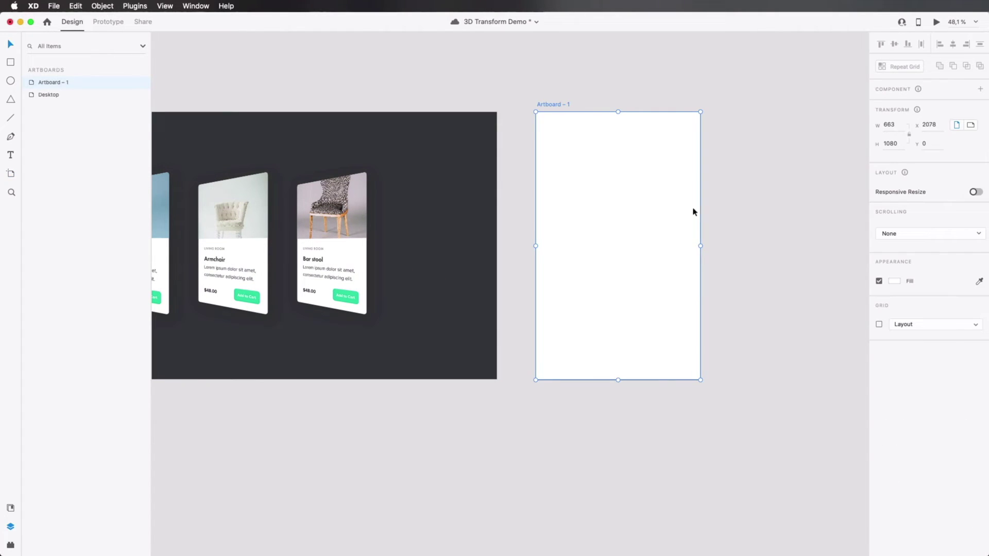
left_click(757, 187)
left_click(637, 206)
key("super+v")
left_click_drag(744, 243, 618, 219)
left_click(798, 351)
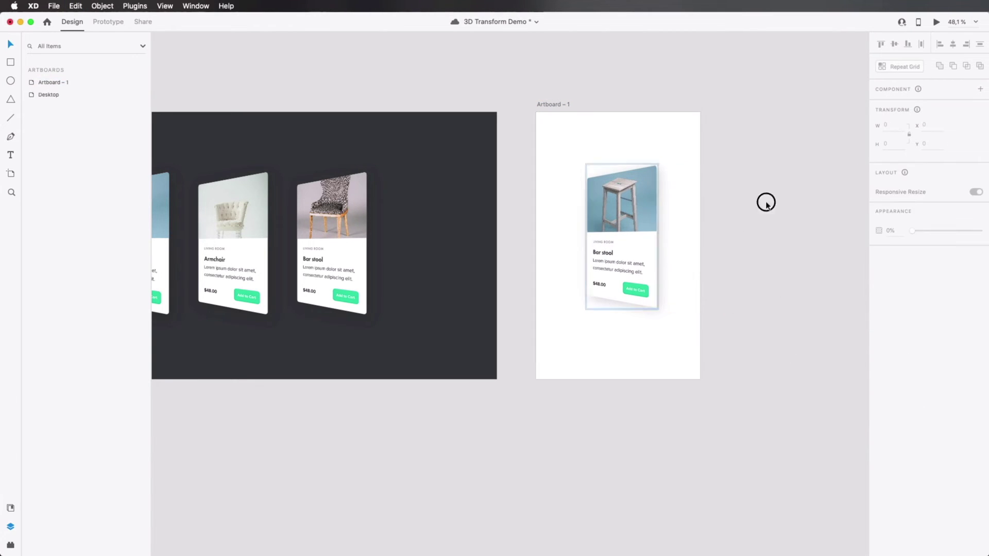
Ungroup the pasted cards and centre the Bar stool card horizontally on Artboard – 1
left_click(623, 206)
right_click(623, 205)
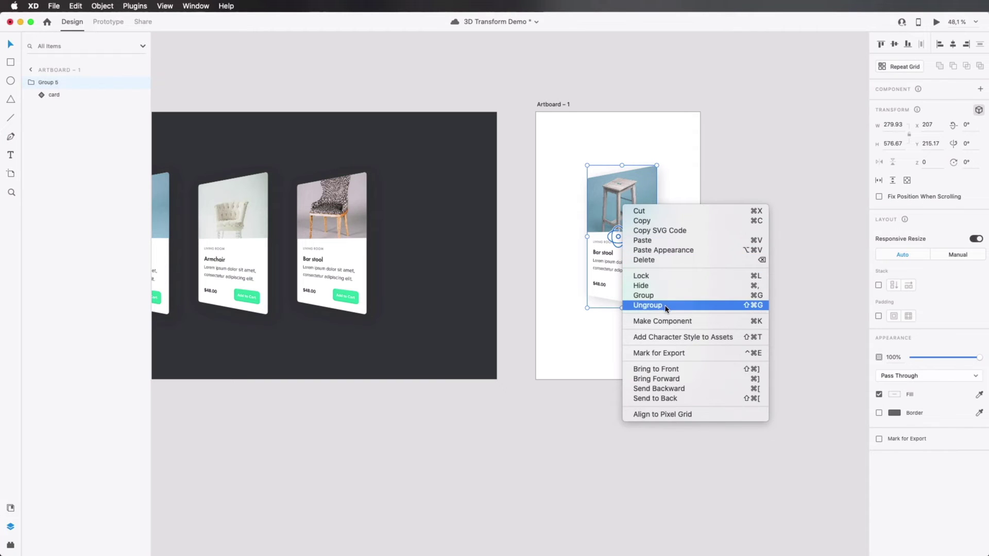
left_click(665, 306)
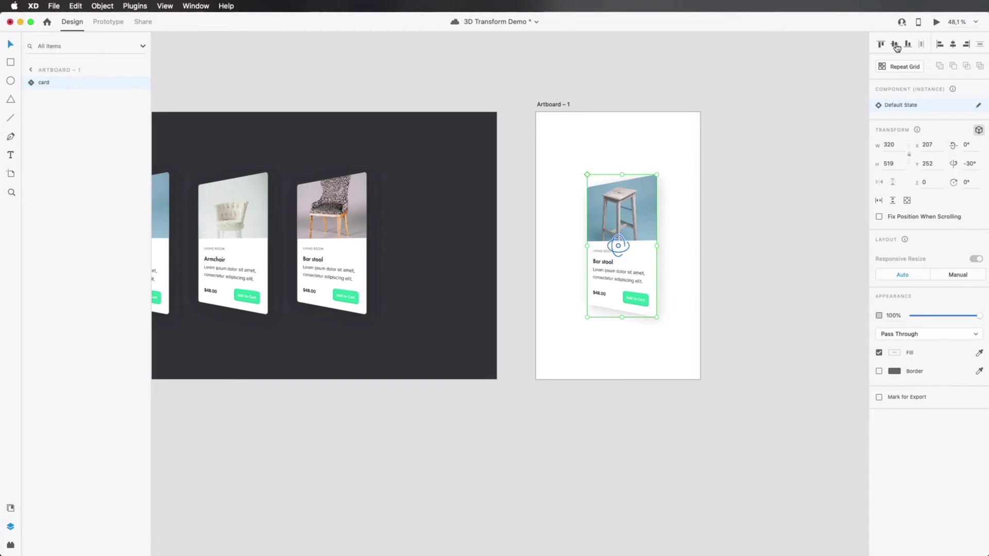
left_click(952, 45)
left_click(742, 125)
Fill Artboard – 1 with the Desktop artboard's dark grey using the eyedropper
left_click(546, 105)
key("i")
left_click(437, 159)
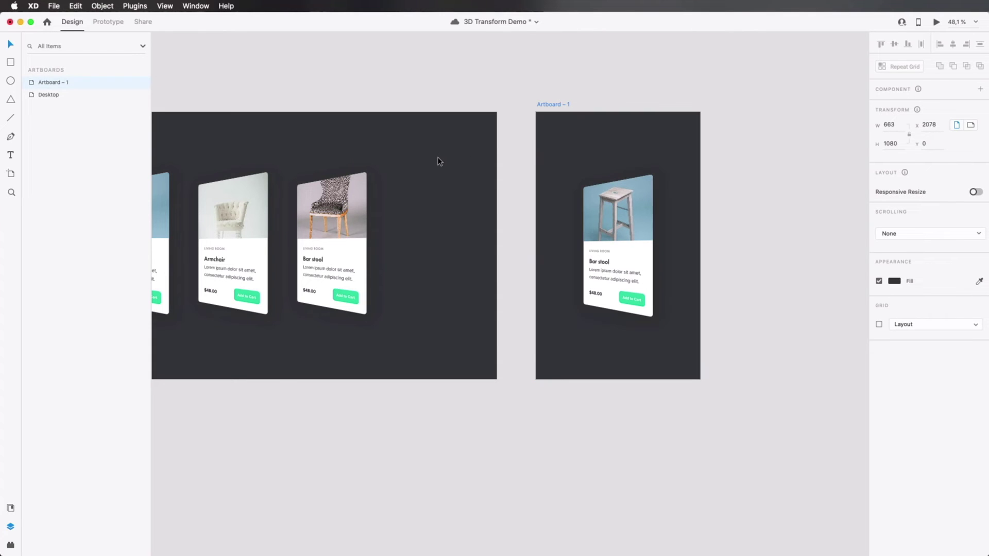
left_click(748, 94)
scroll(748, 94, "right", 10)
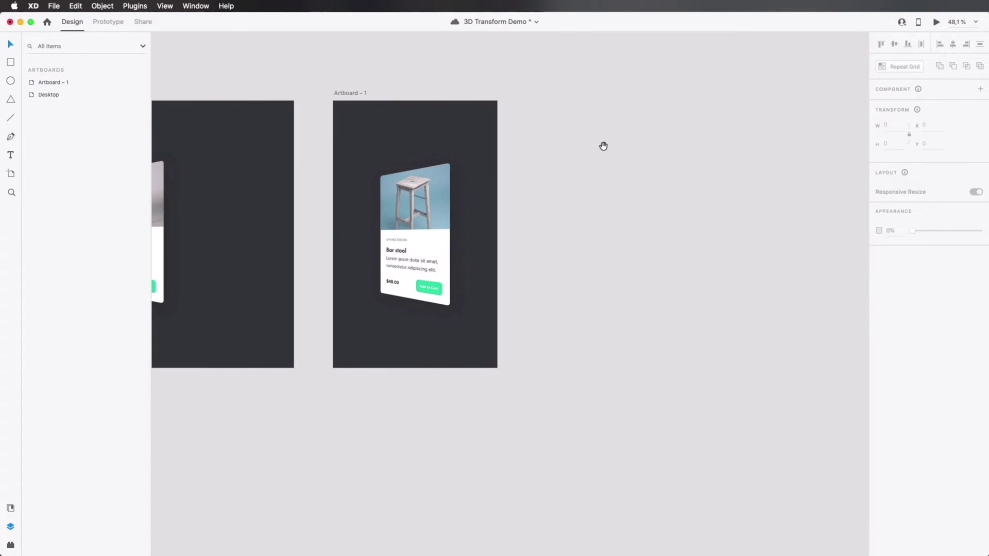
Duplicate Artboard – 1 twice and delete the leftover cards from Artboards 2 and 3
left_click(353, 93)
key("super+d")
key("super+d")
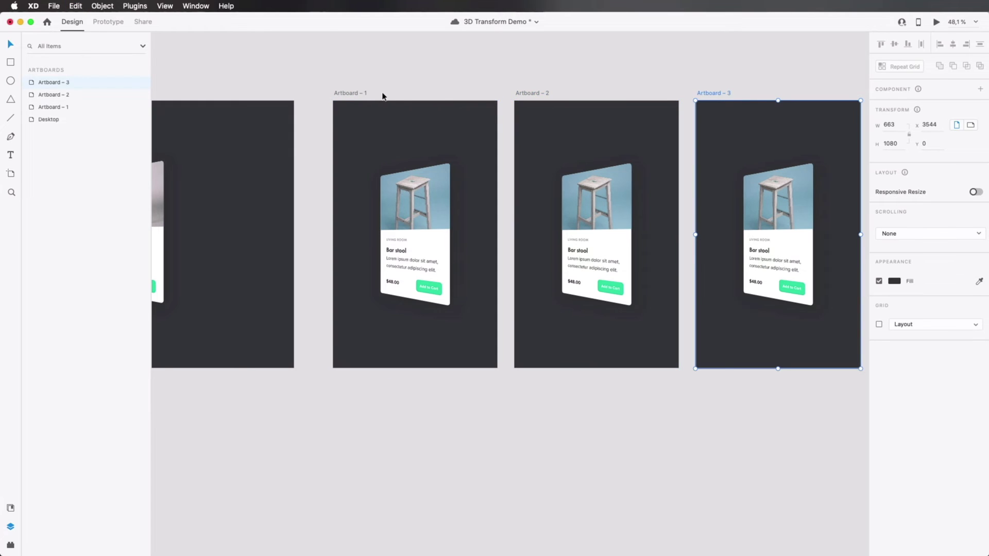
left_click(630, 67)
left_click(616, 193)
key("Delete")
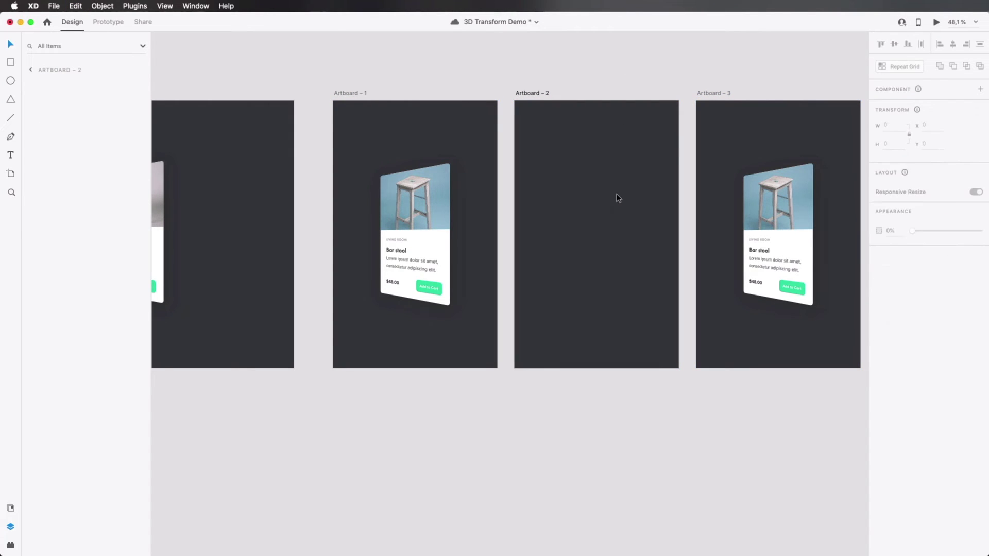
left_click(793, 230)
key("Delete")
Paste the two-card group, placing the Armchair card in Artboard – 2 and the other card centred in Artboard – 3
left_click(654, 218)
key("super+v")
left_click_drag(714, 196, 600, 194)
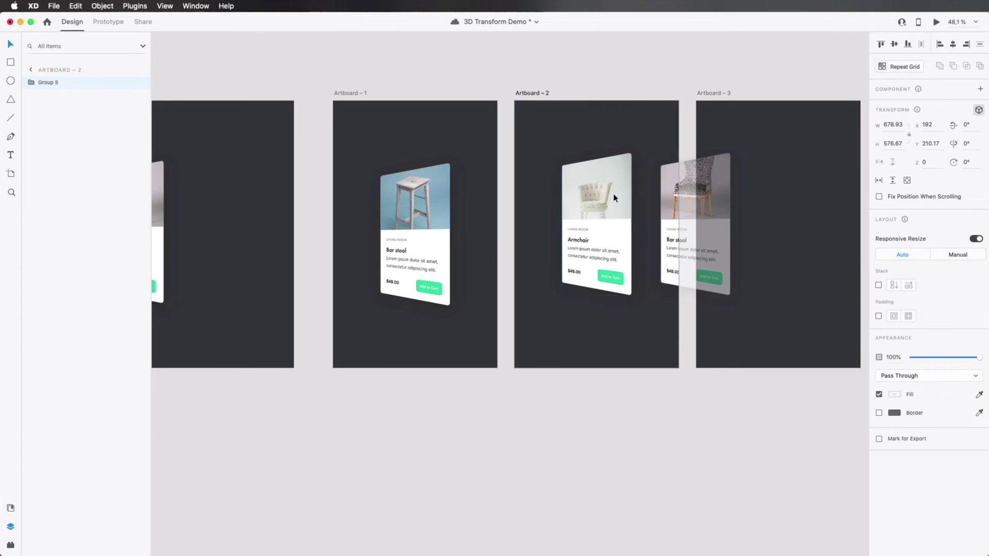
left_click(640, 353)
left_click_drag(685, 206, 756, 199)
left_click(717, 114)
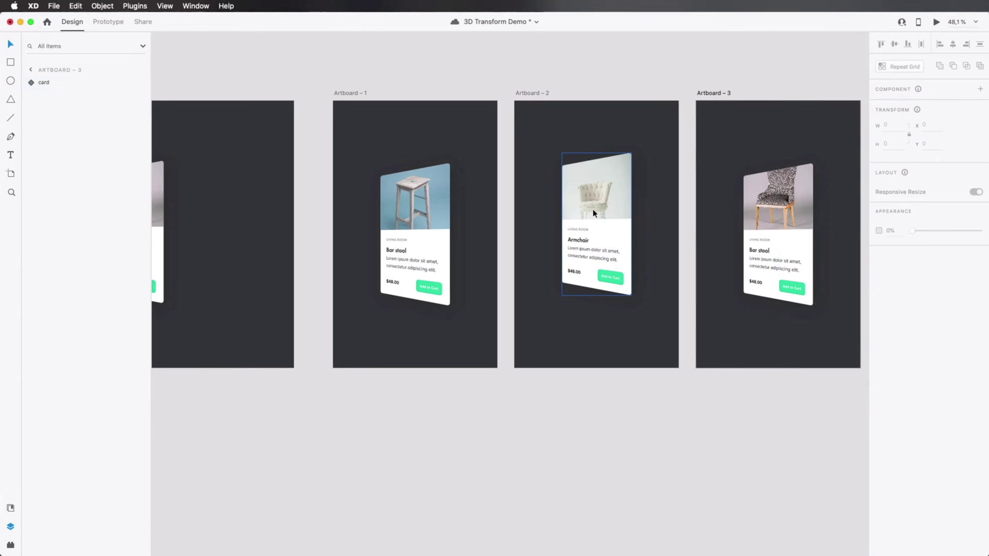
Centre the cards vertically in Artboards 2, 3 and 1
left_click(593, 191)
left_click(896, 45)
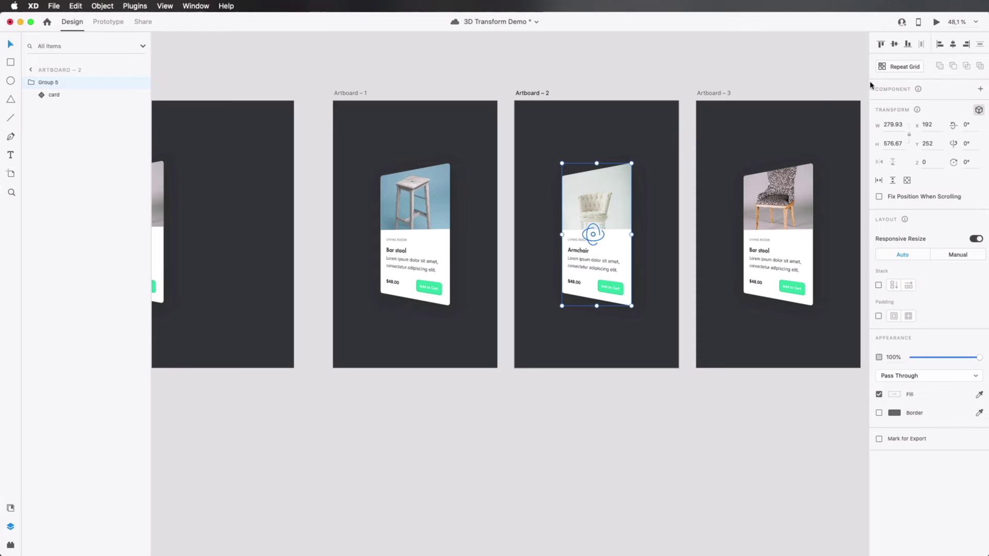
left_click(793, 229)
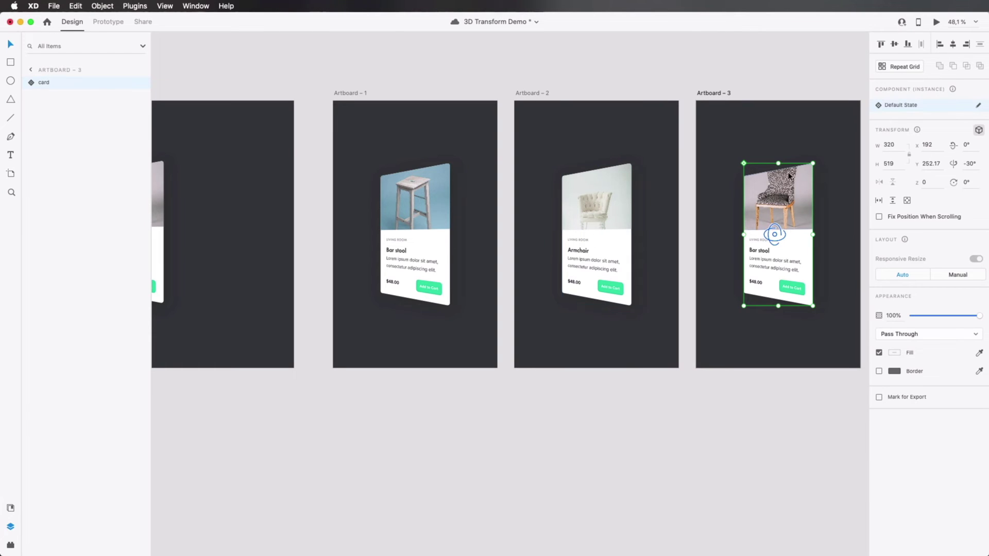
left_click(895, 45)
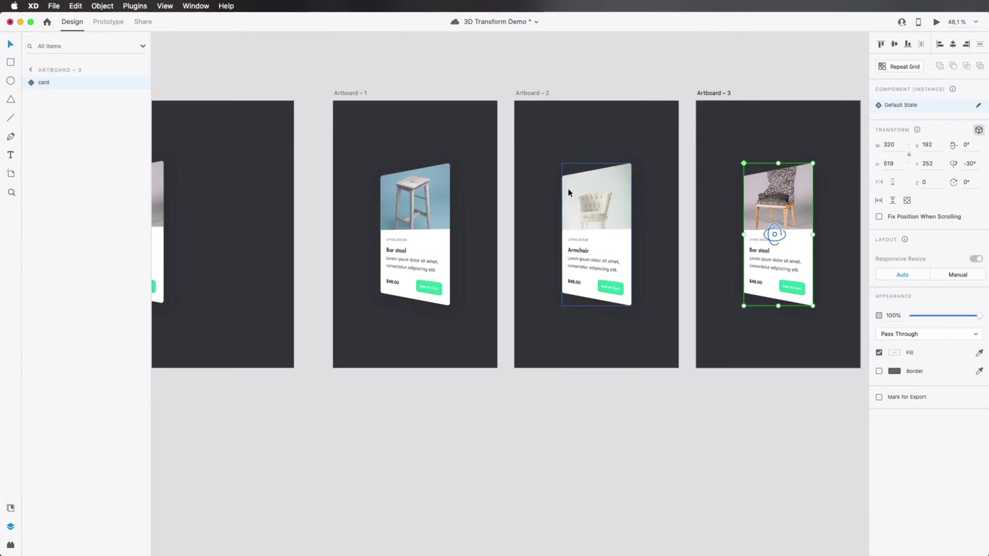
left_click(410, 218)
left_click(898, 45)
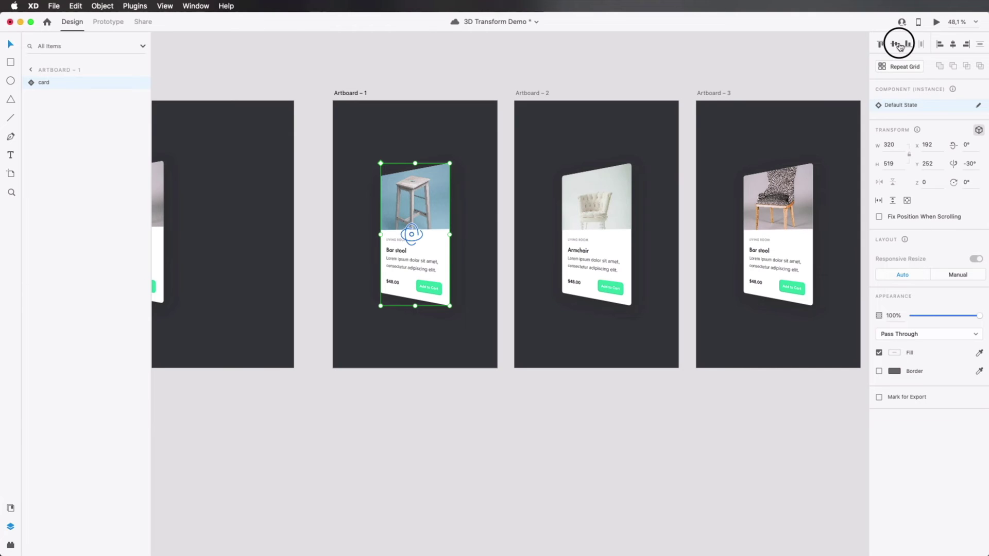
left_click(733, 75)
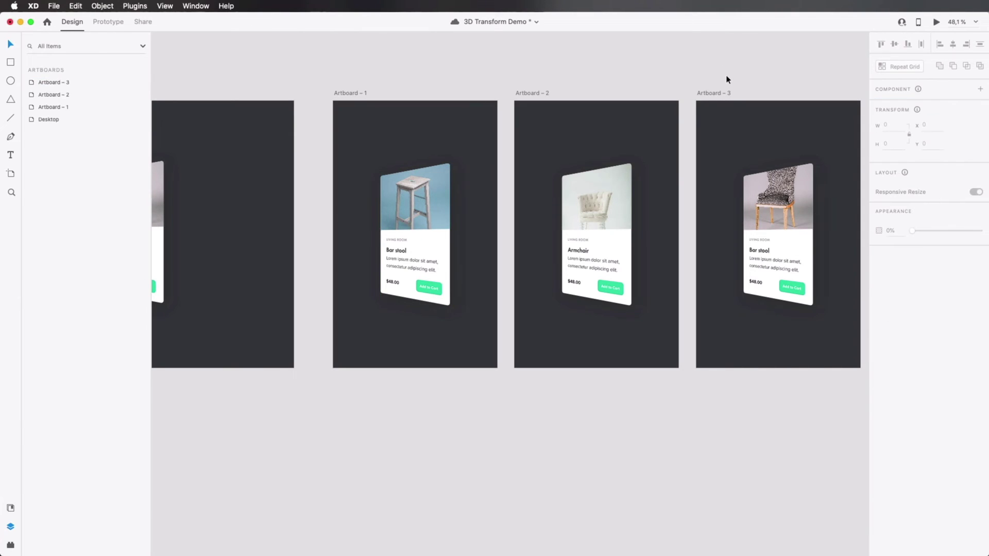
Reset the Artboard – 1 bar stool card's 3D transforms and rotate it to 30° on Y
left_click(409, 211)
right_click(412, 195)
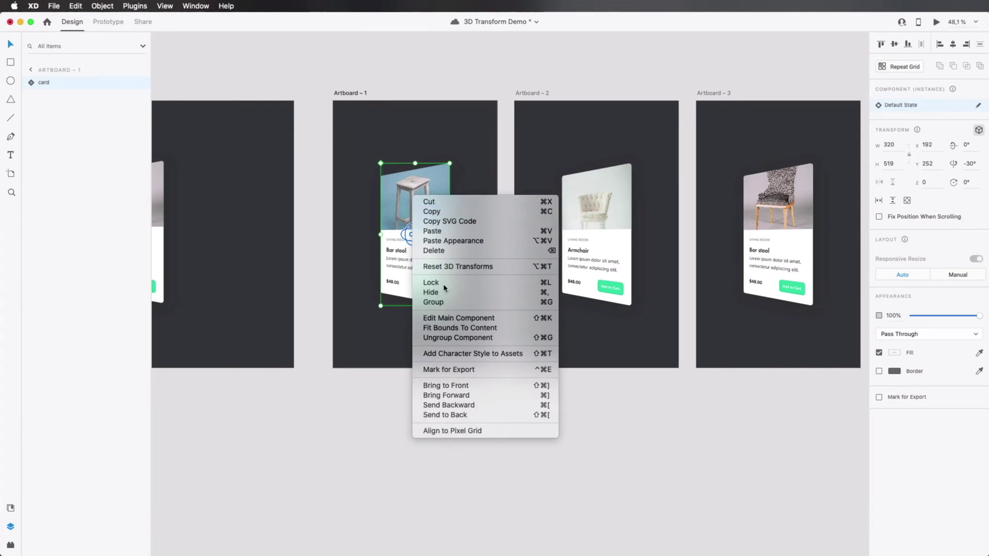
left_click(452, 270)
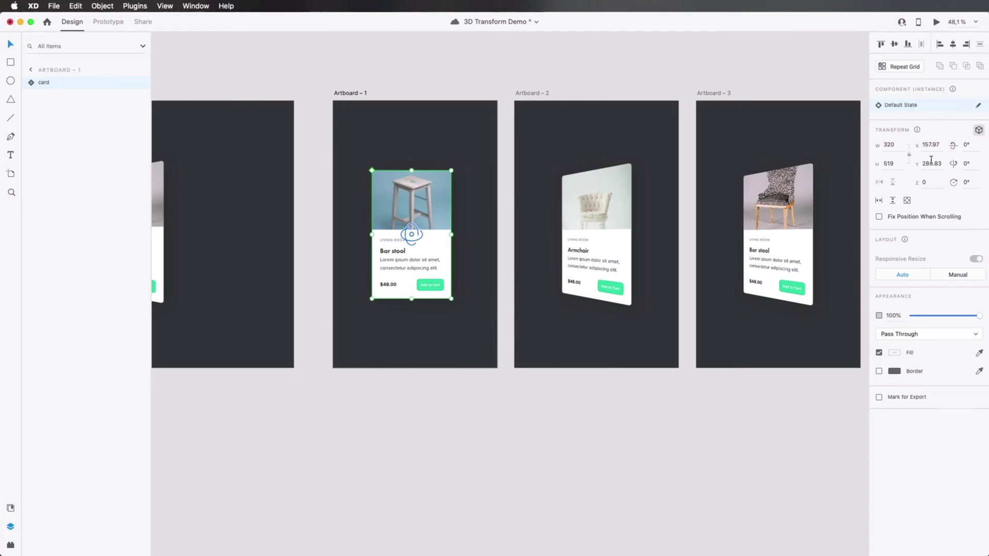
left_click_drag(413, 236, 428, 239)
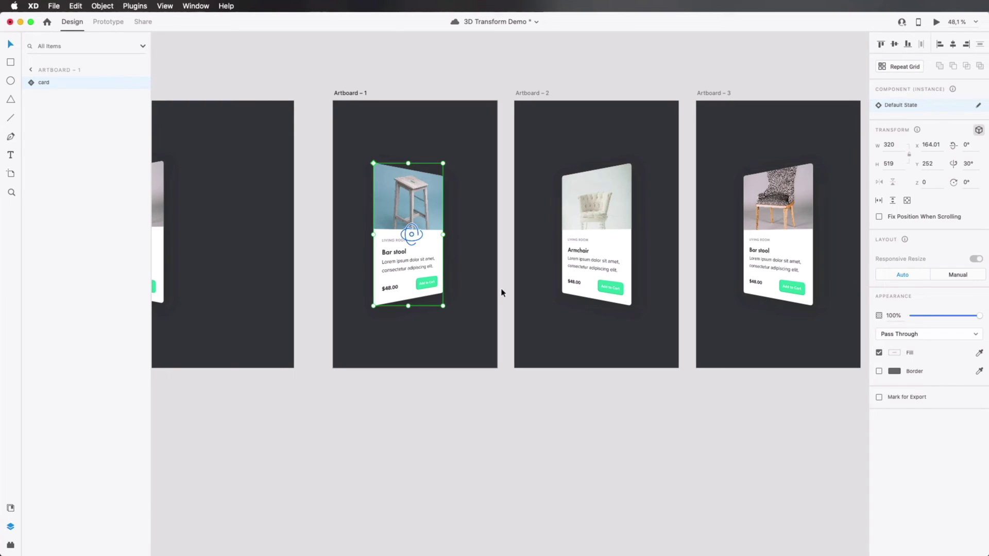
Ungroup the Armchair card in Artboard – 2 and reset its 3D transforms to flat
left_click(592, 227)
right_click(601, 196)
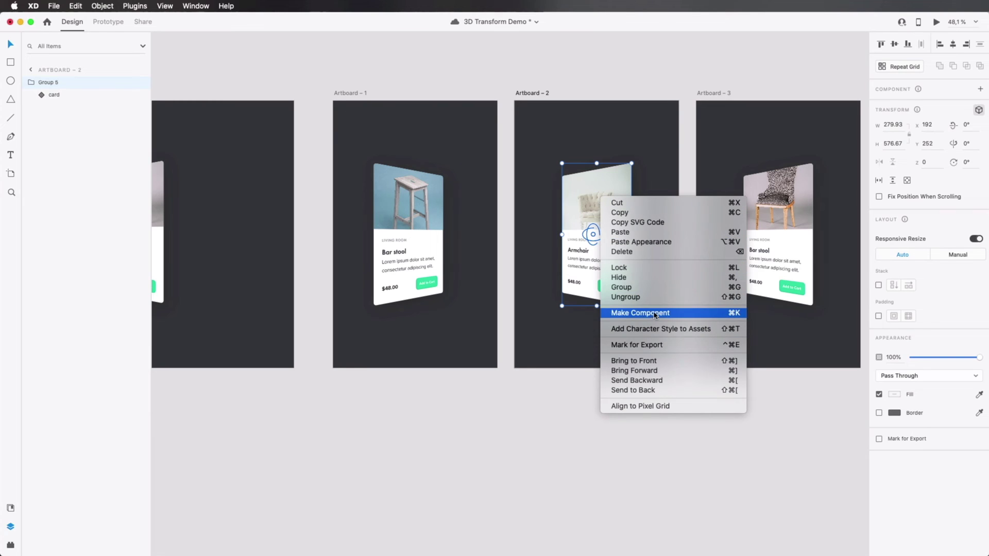
left_click(561, 119)
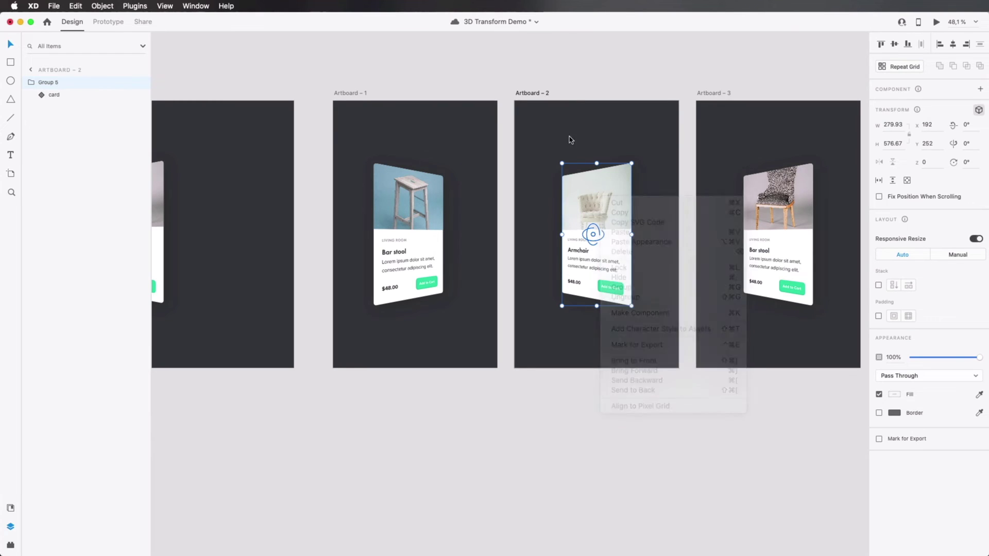
right_click(587, 189)
left_click(622, 290)
right_click(599, 204)
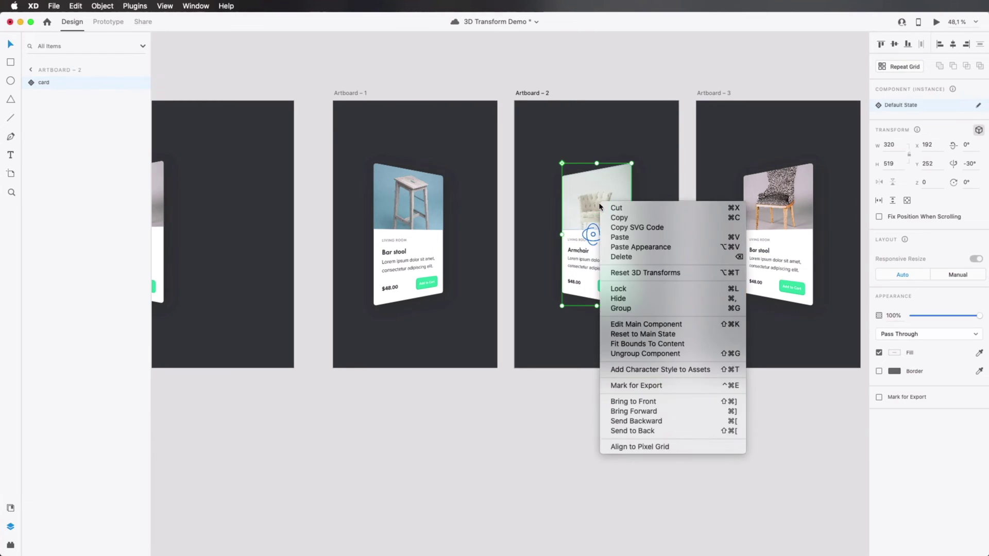
left_click(643, 274)
left_click(668, 177)
left_click(772, 228)
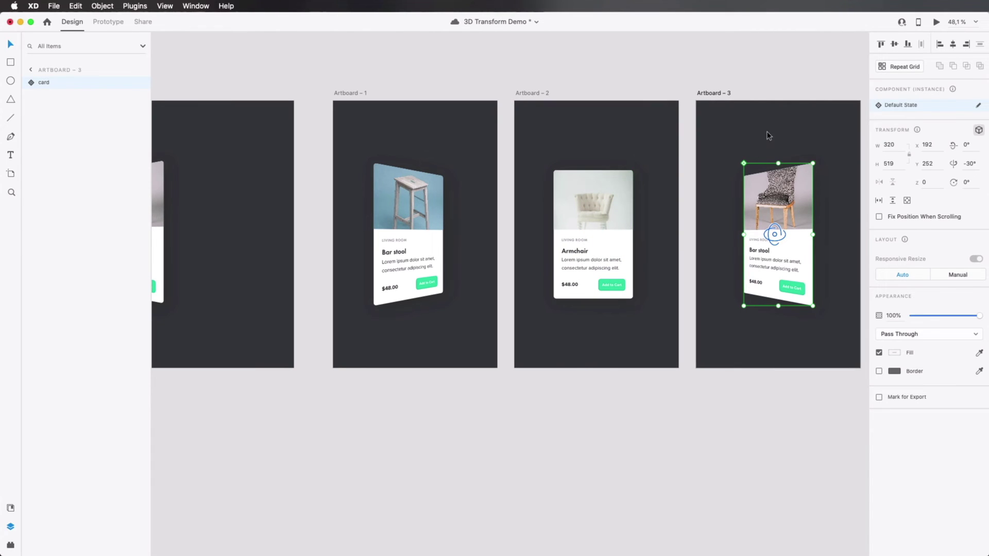
left_click(735, 67)
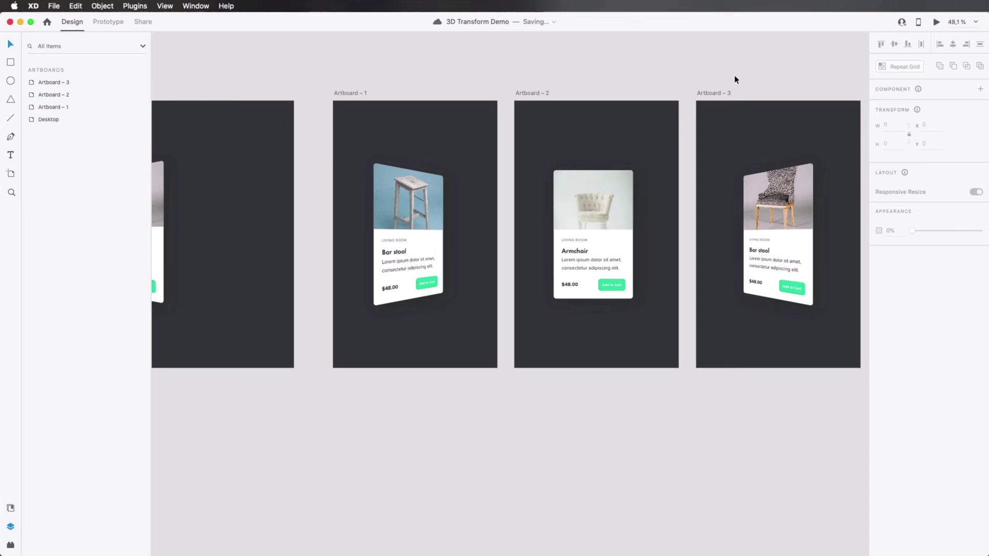
Wire a tap from the Artboard – 1 bar stool card to Artboard – 2: Auto-Animate, Ease In-Out, 0.4 s
left_click(111, 23)
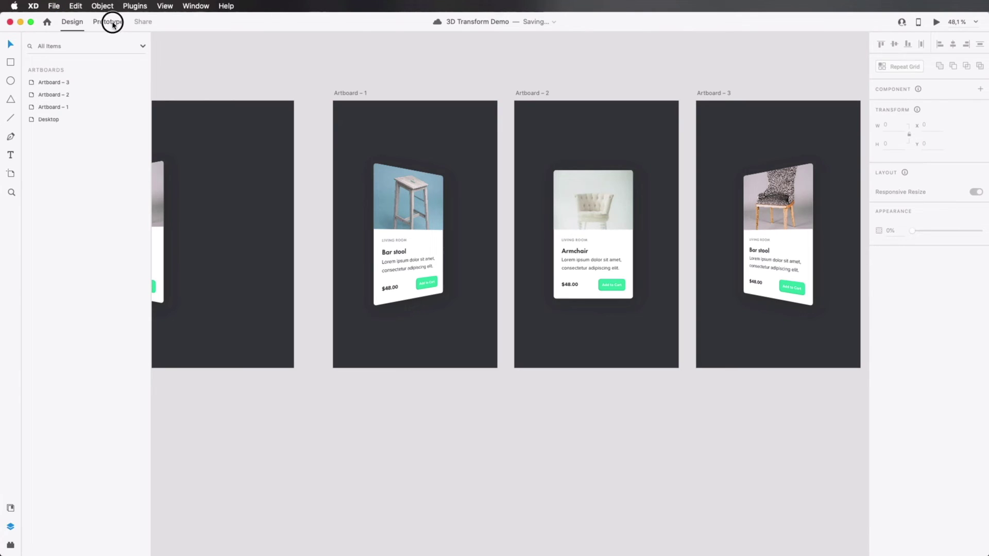
left_click(421, 202)
left_click_drag(443, 234, 594, 229)
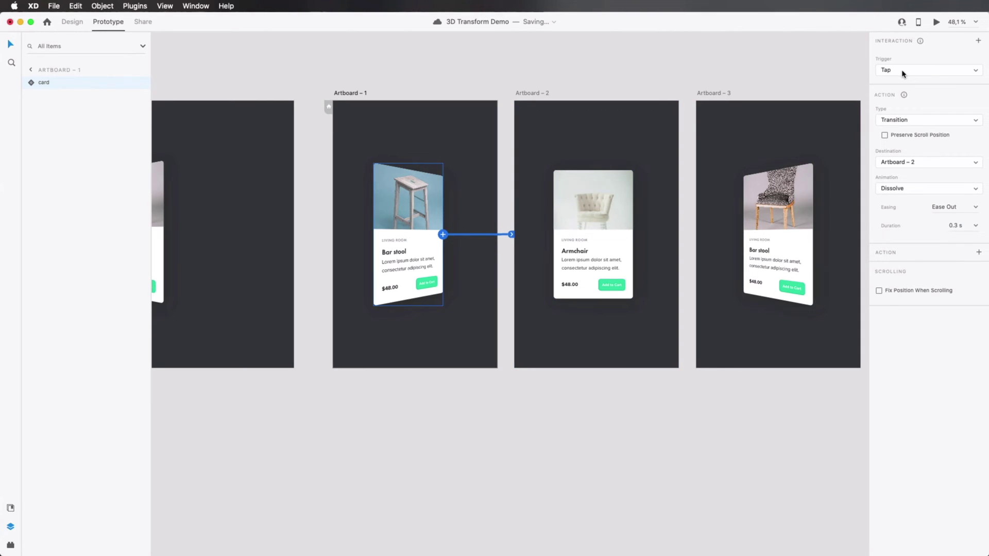
left_click(909, 121)
left_click(909, 128)
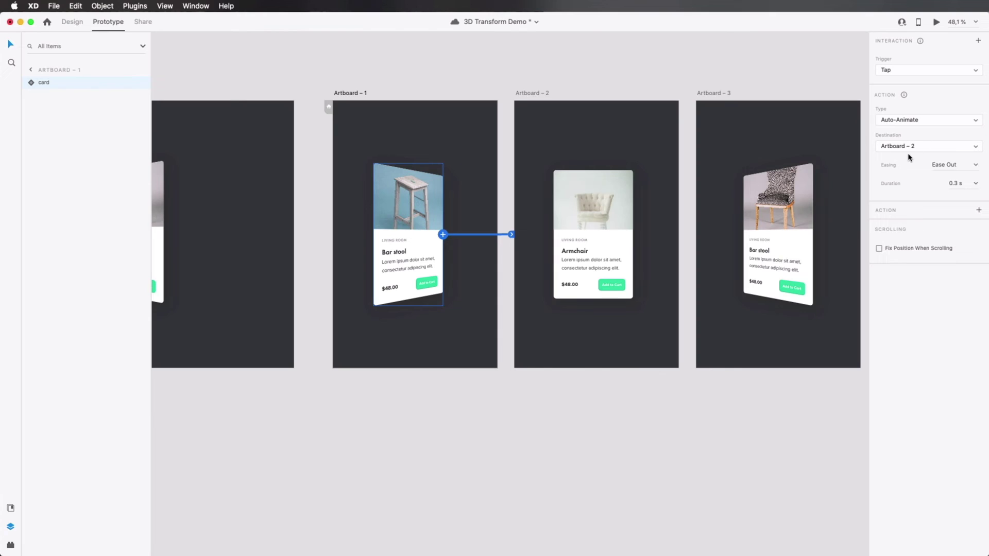
left_click(967, 167)
left_click(975, 166)
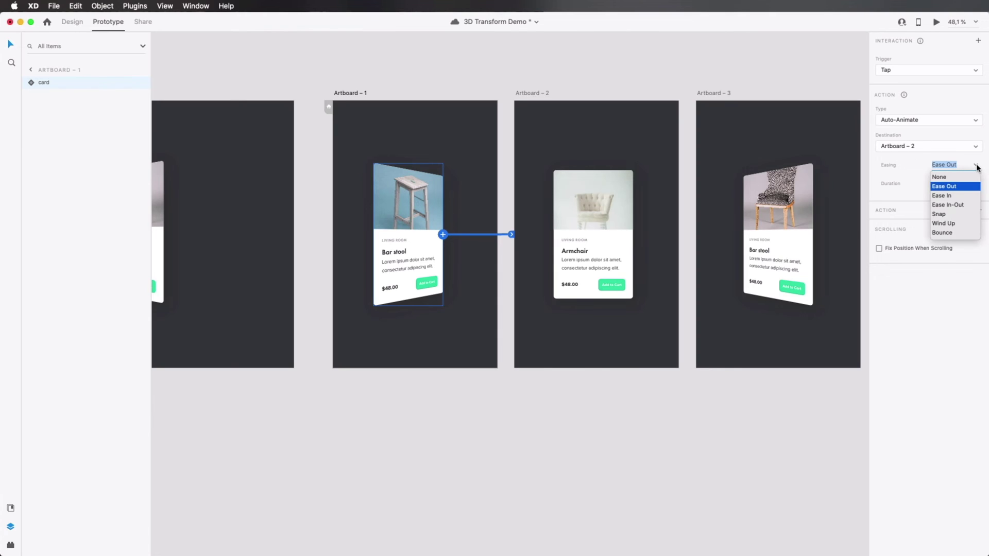
left_click(965, 206)
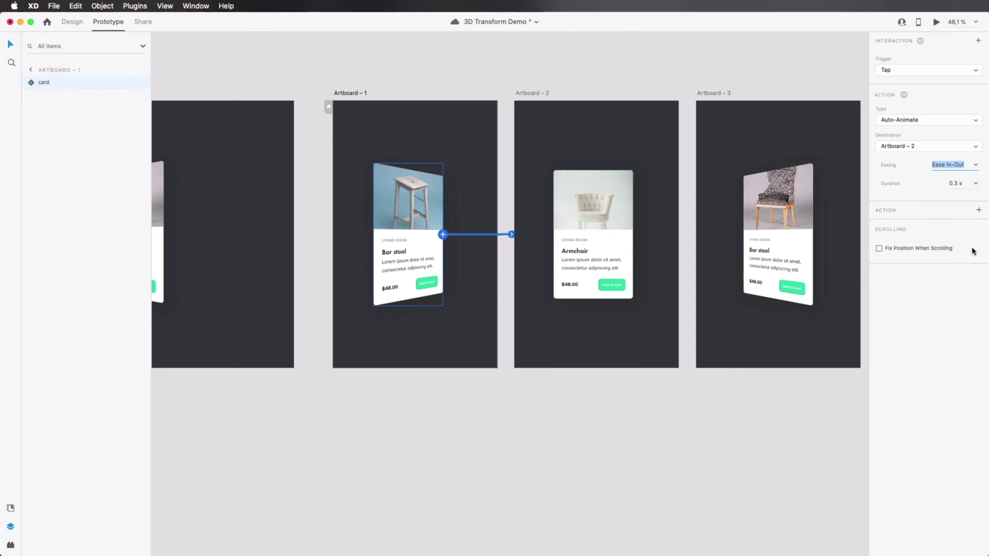
left_click(959, 184)
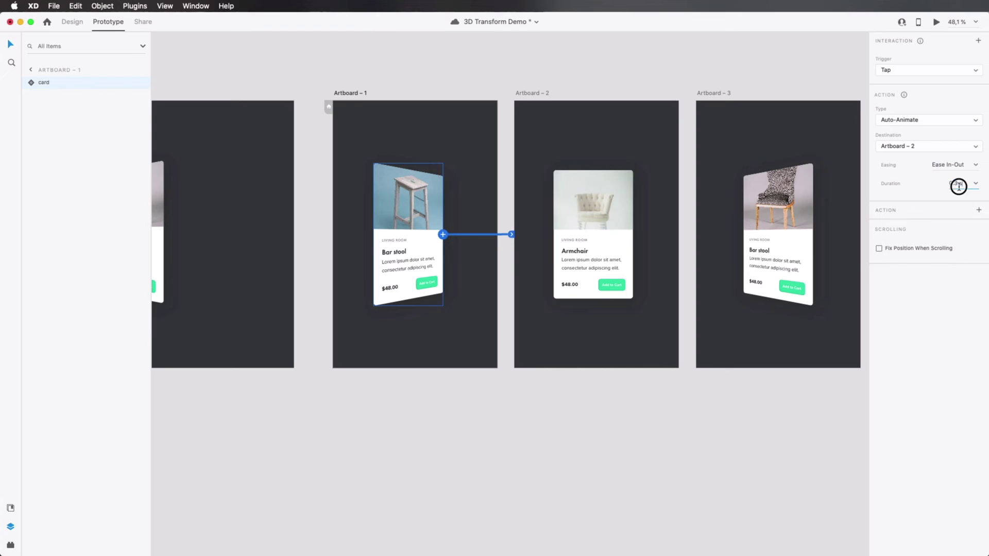
left_click(975, 183)
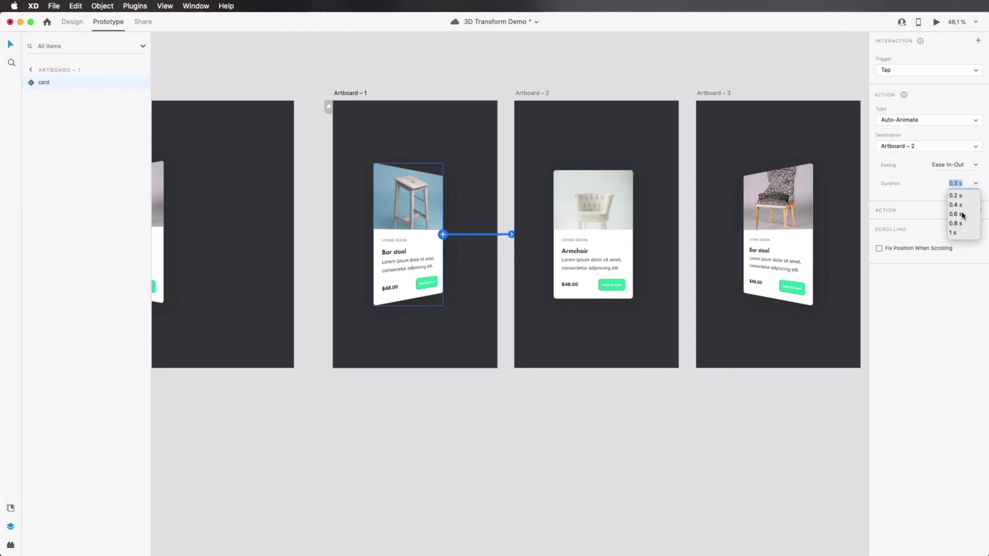
left_click(961, 205)
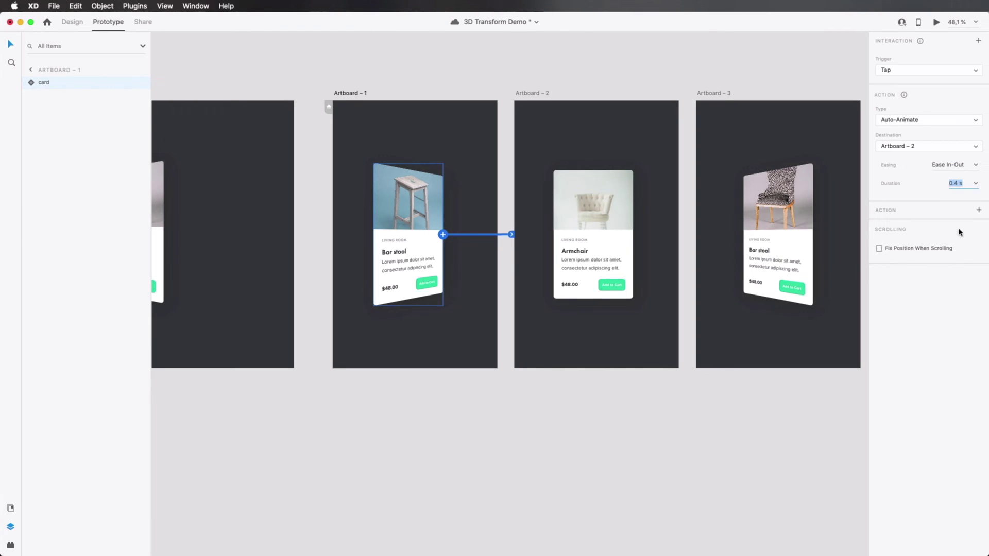
Link the Armchair card's tap to Artboard – 3 and the Artboard – 3 card's tap back to Artboard – 1
left_click(589, 208)
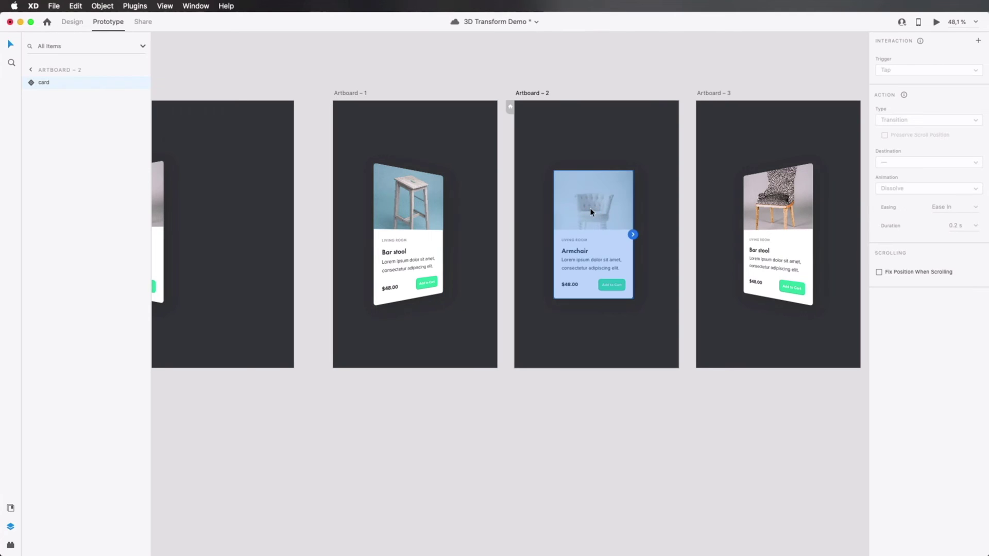
left_click_drag(633, 235, 772, 225)
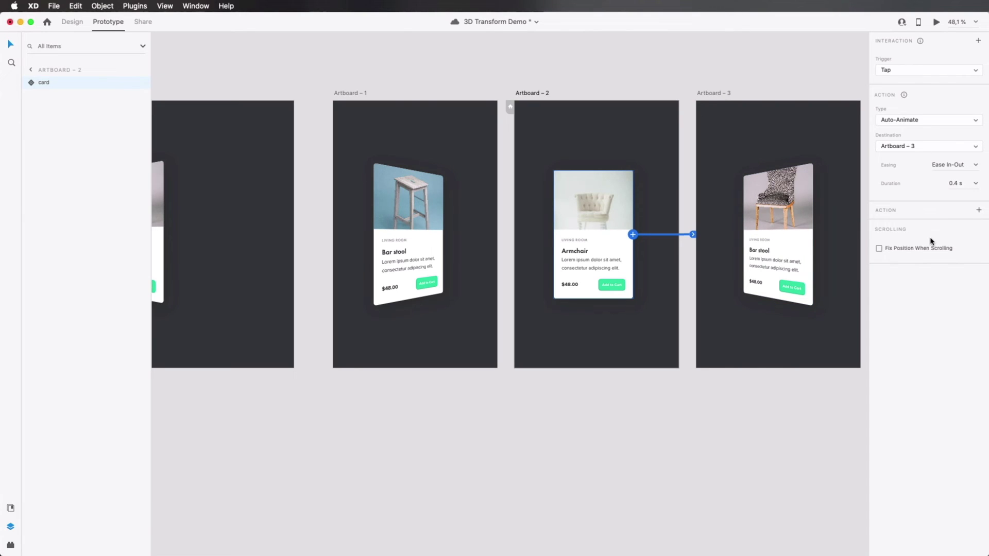
left_click(771, 206)
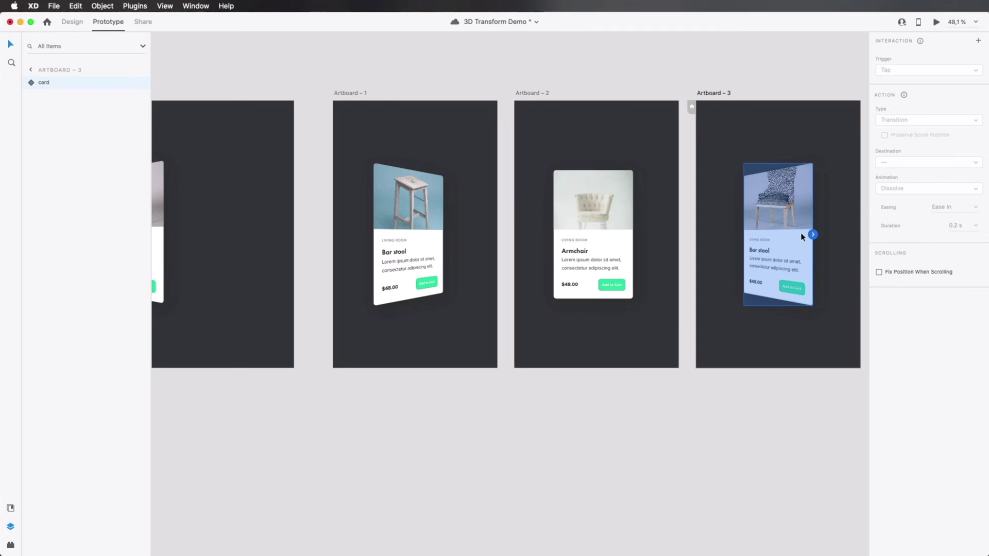
left_click_drag(813, 236, 412, 218)
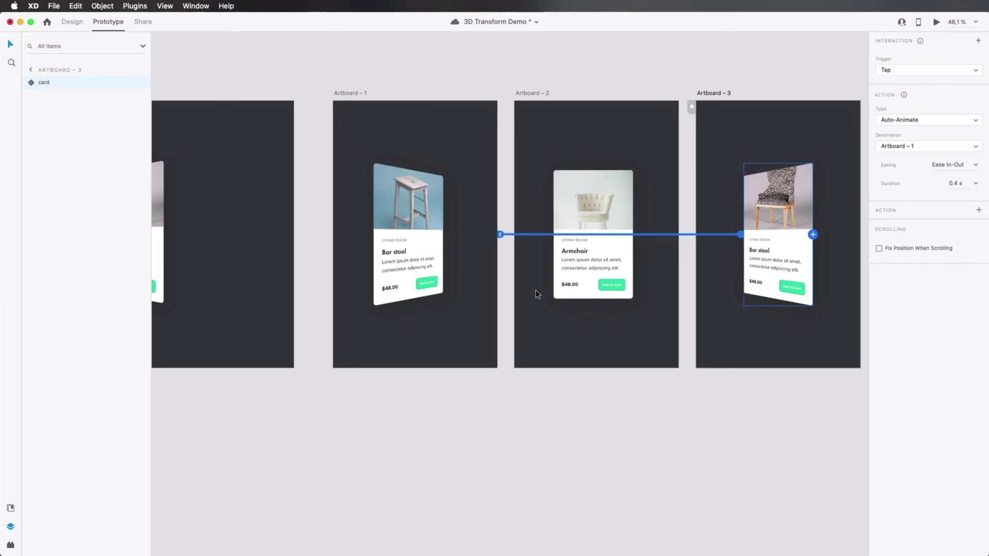
Select all three artboards, then save the document
left_click(344, 92)
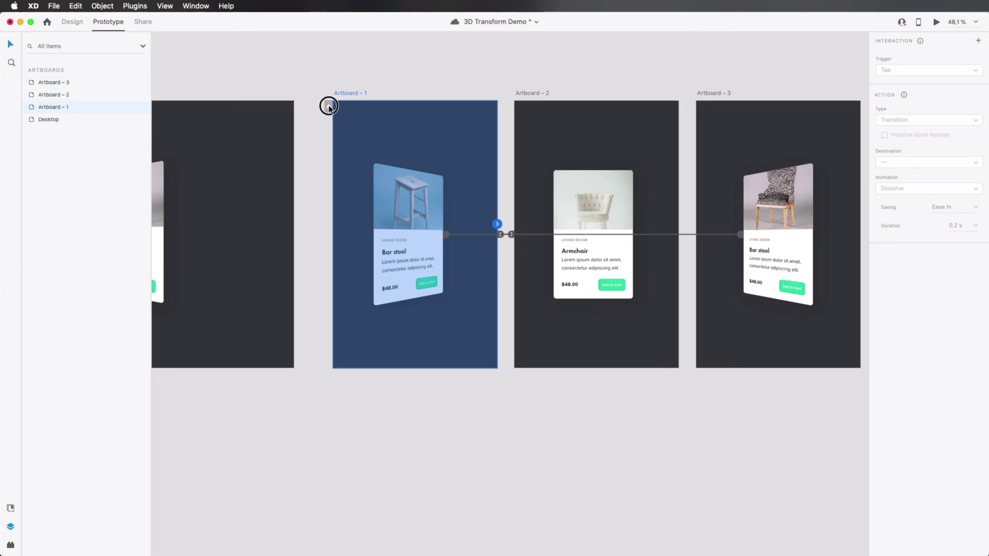
key("super+a")
left_click(453, 70)
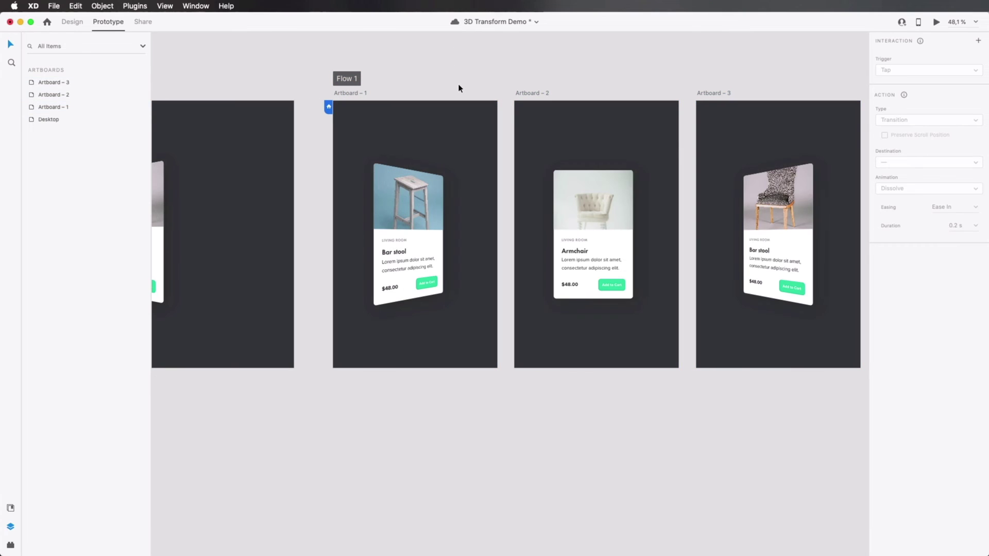
key("super+s")
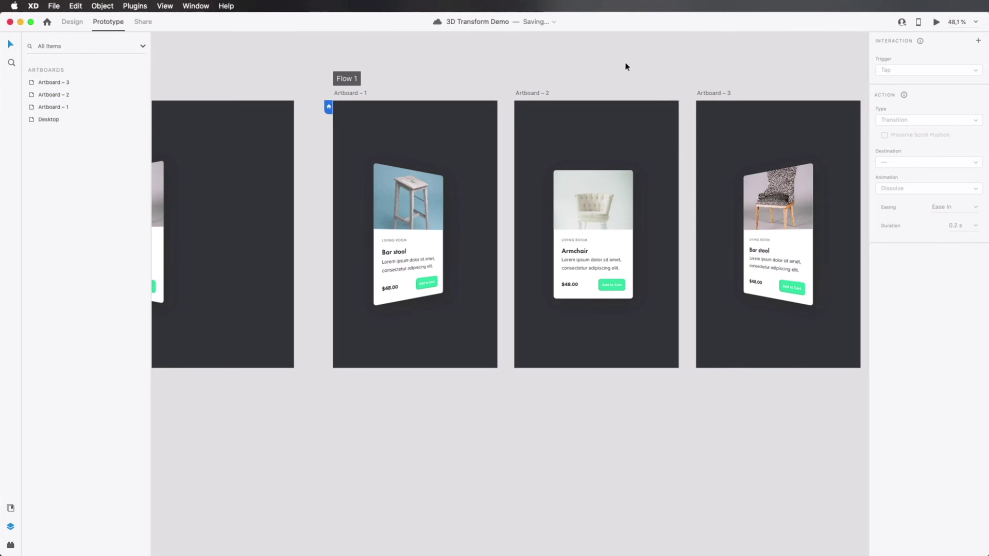
Preview the prototype, tap repeatedly through the Bar stool, Armchair and patterned-chair cards, then close the preview
left_click(936, 22)
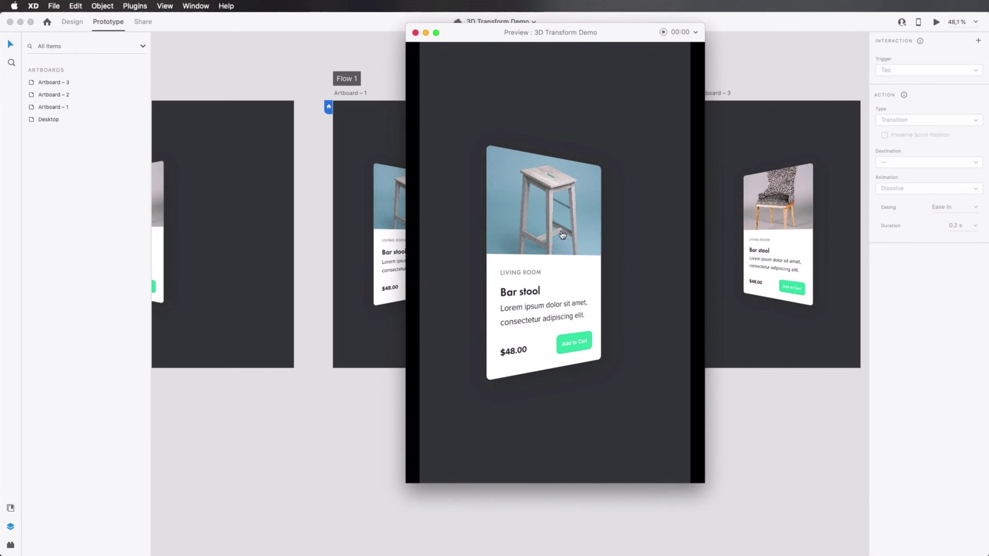
left_click(581, 245)
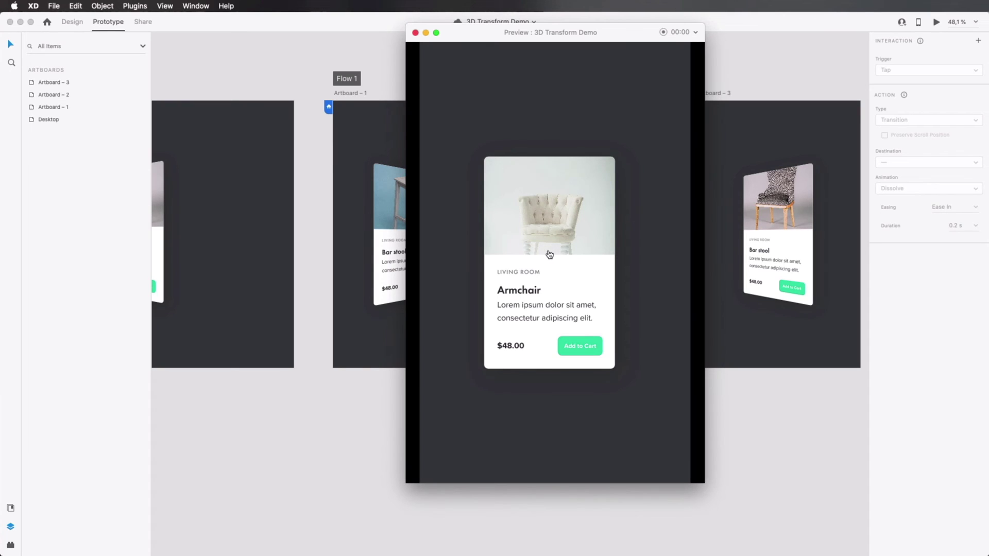
left_click(549, 255)
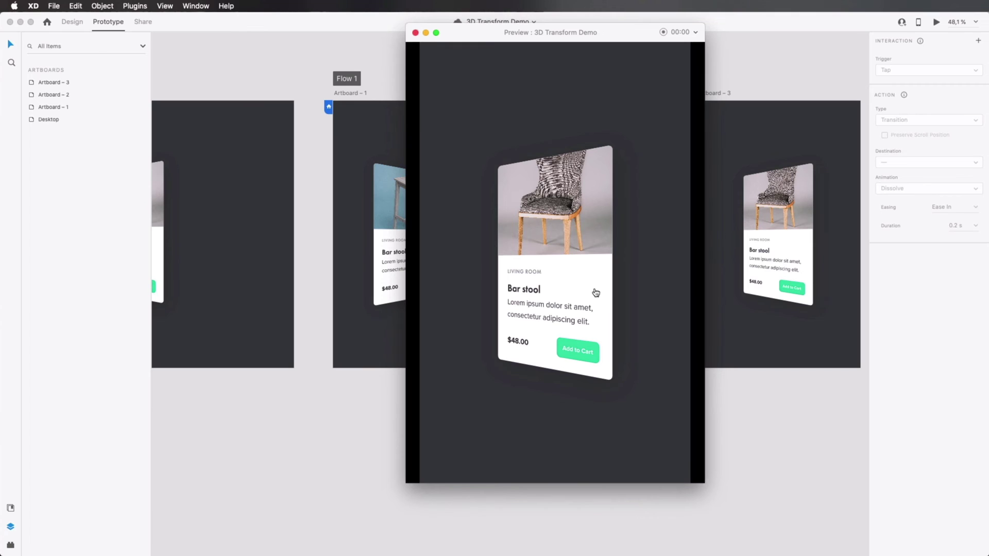
left_click(596, 291)
left_click(590, 287)
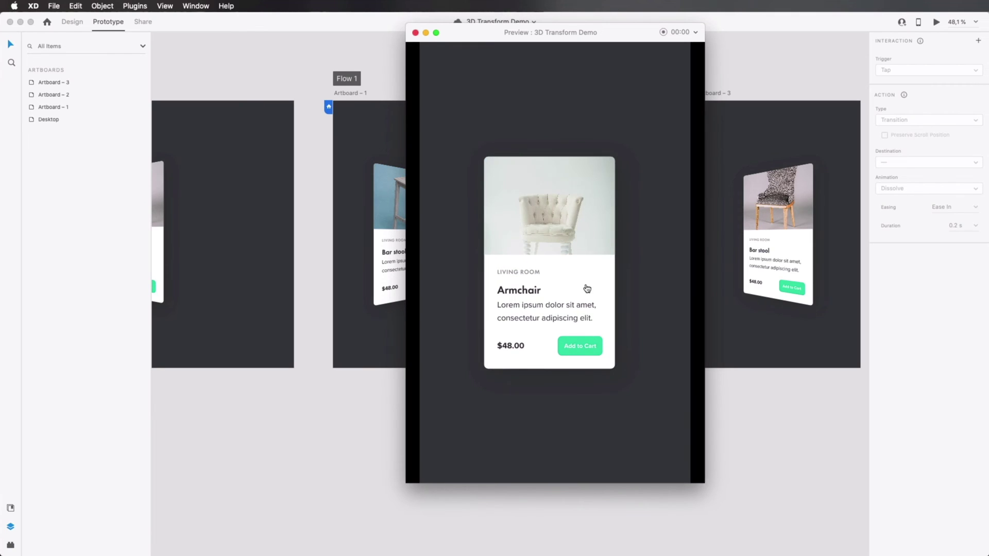
left_click(586, 288)
left_click(584, 288)
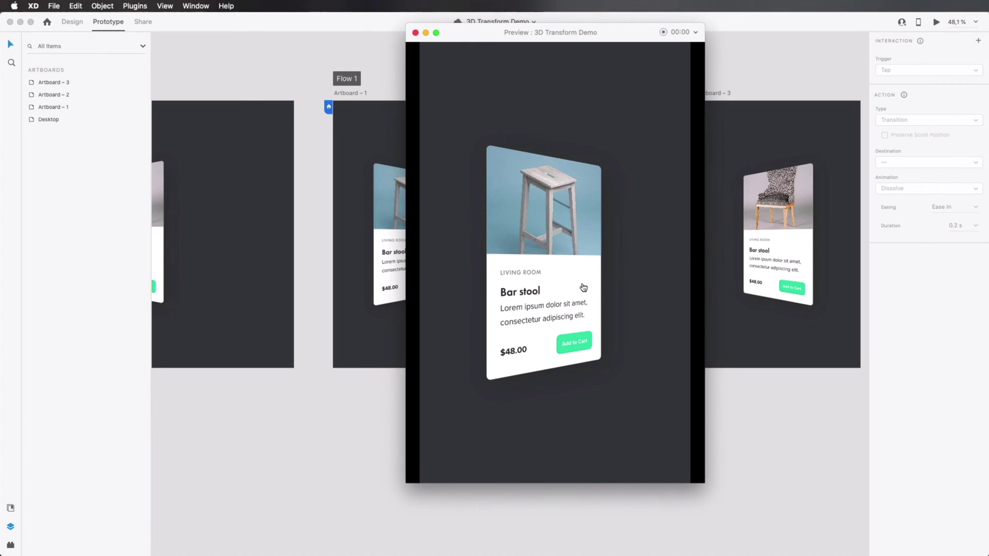
left_click(583, 288)
left_click(584, 287)
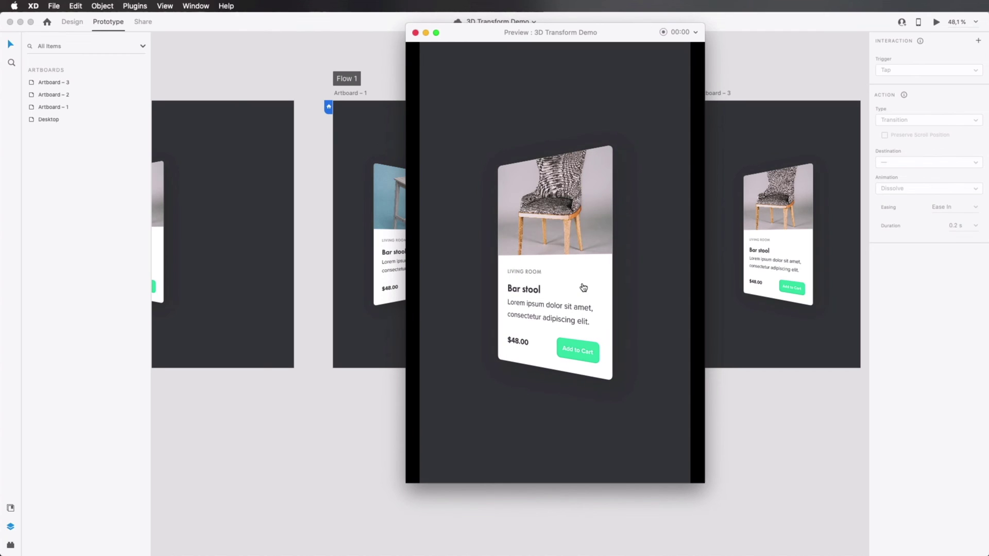
left_click(583, 288)
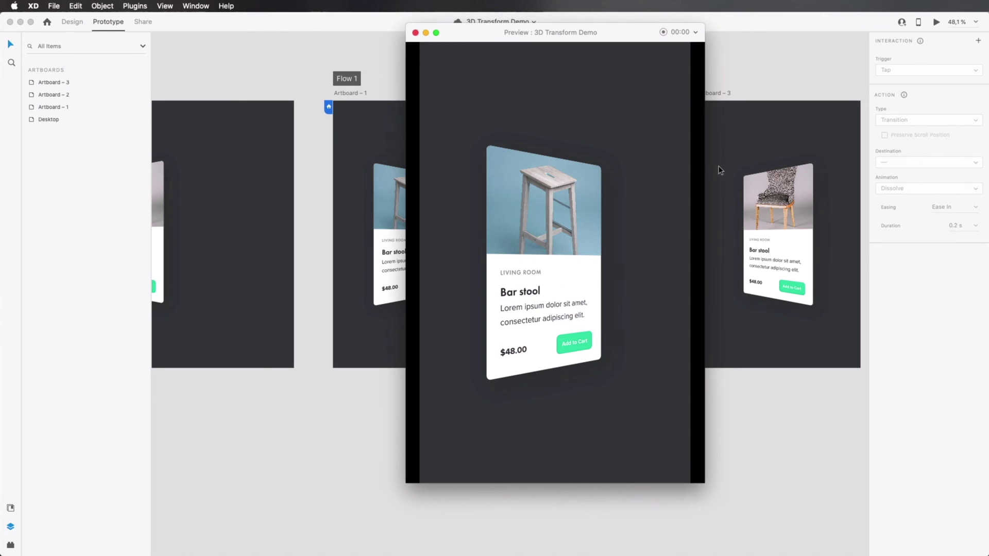
left_click(550, 240)
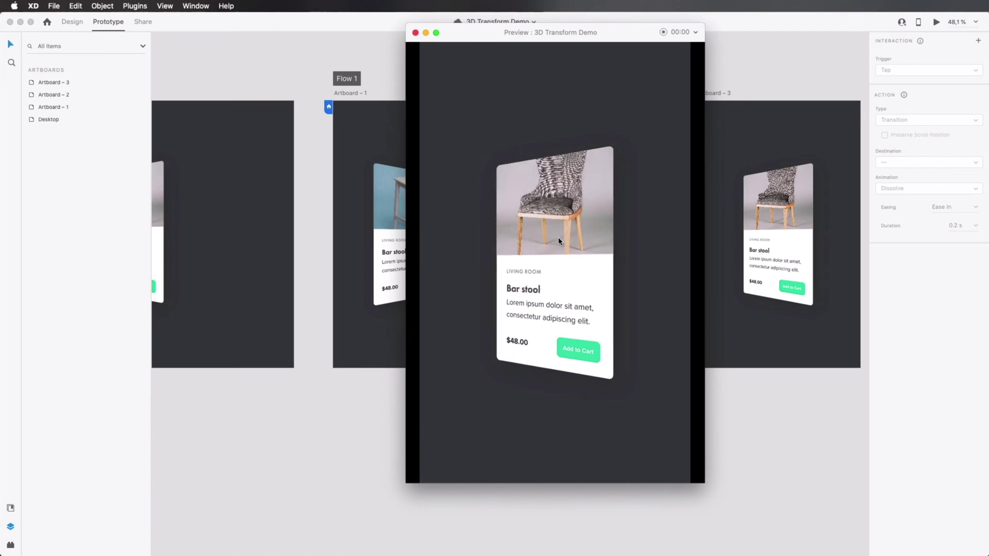
left_click(415, 33)
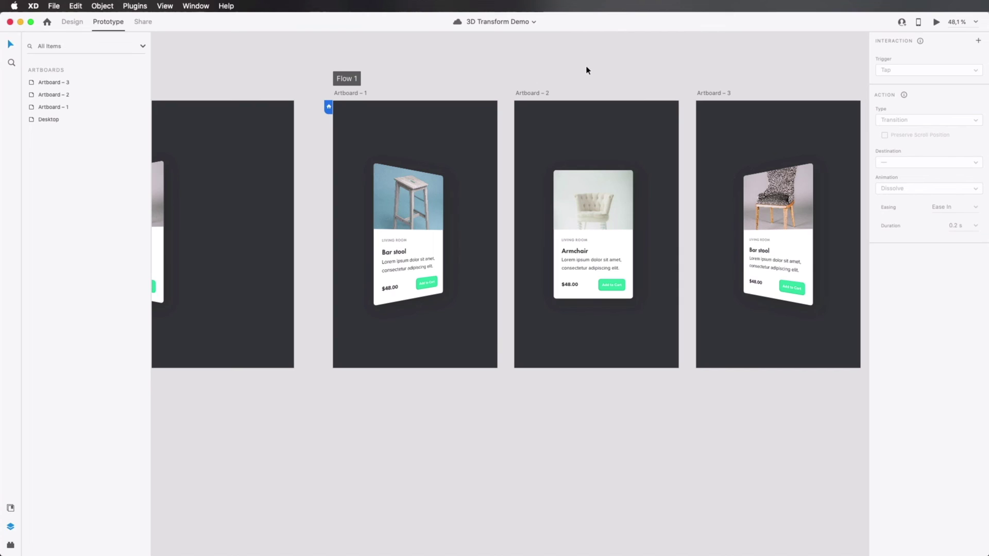
Return to Design mode on the Desktop artboard and rotate the left Bar stool card to 30°
left_click(78, 23)
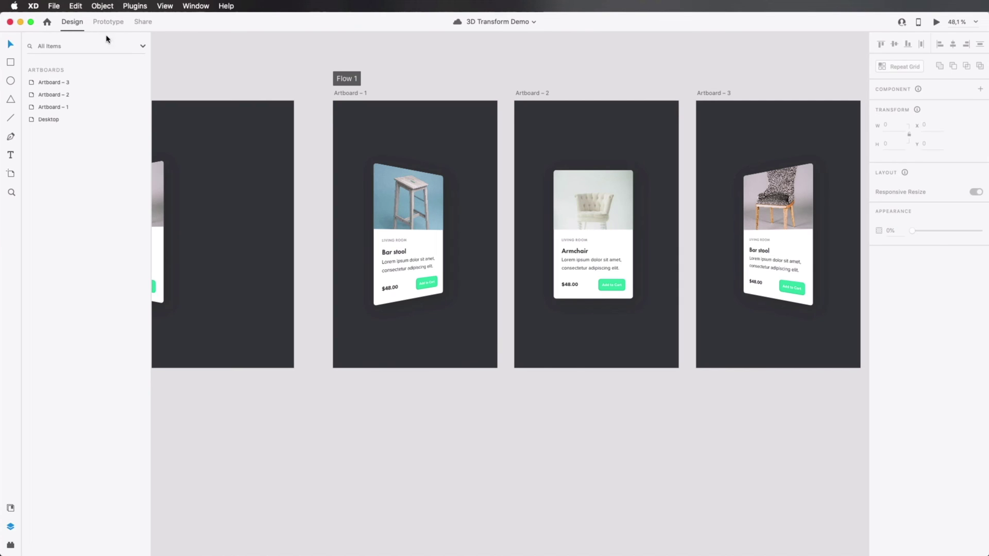
scroll(337, 99, "left", 10)
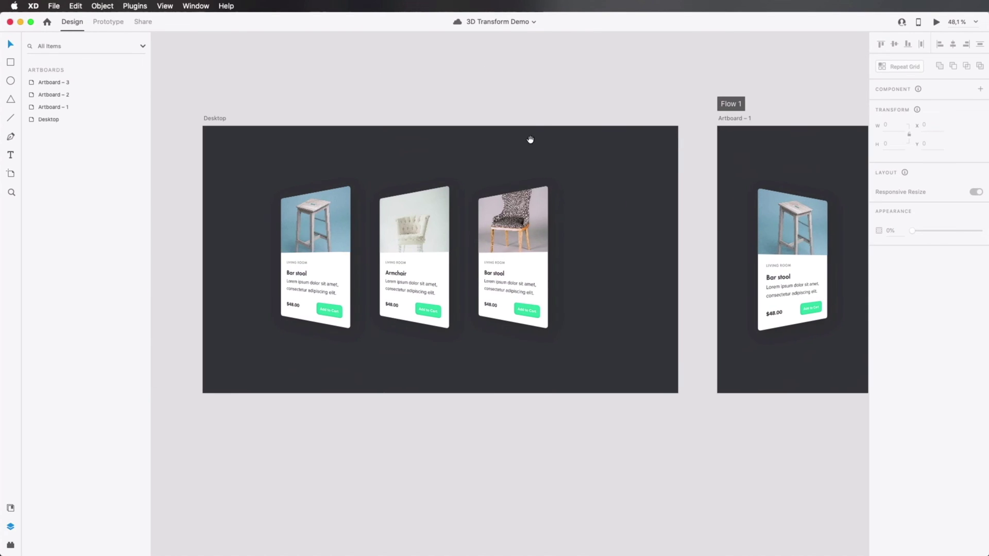
left_click(470, 243)
left_click(567, 238)
left_click(657, 223)
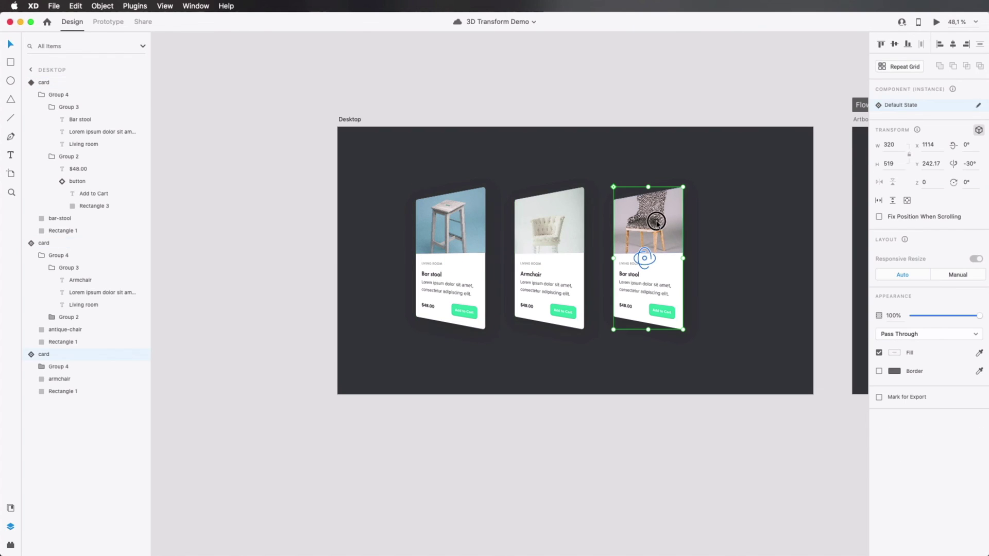
left_click(770, 215)
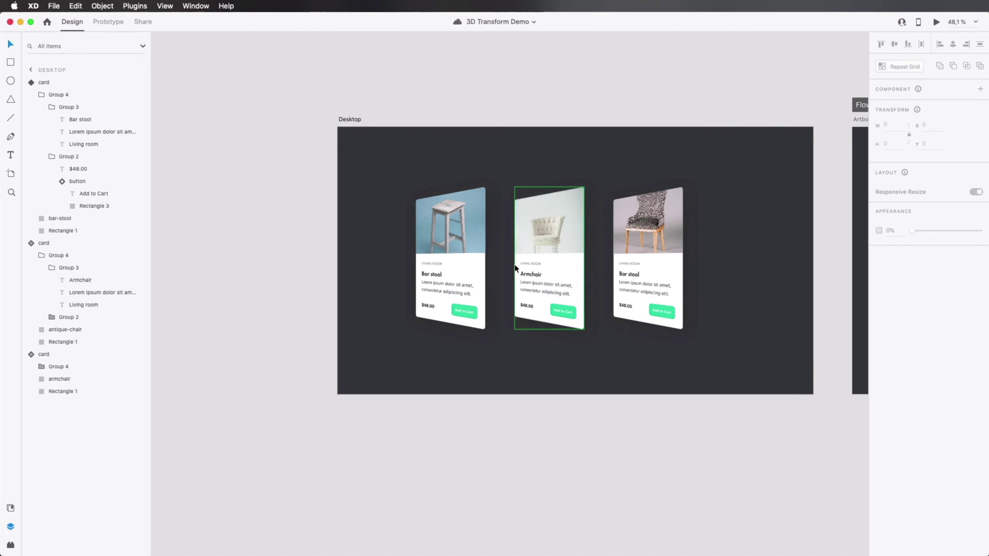
left_click(440, 238)
left_click_drag(454, 262, 482, 260)
Reset the middle Armchair card's 3D tilt, nudge the side cards inward, and distribute all three horizontally
right_click(560, 260)
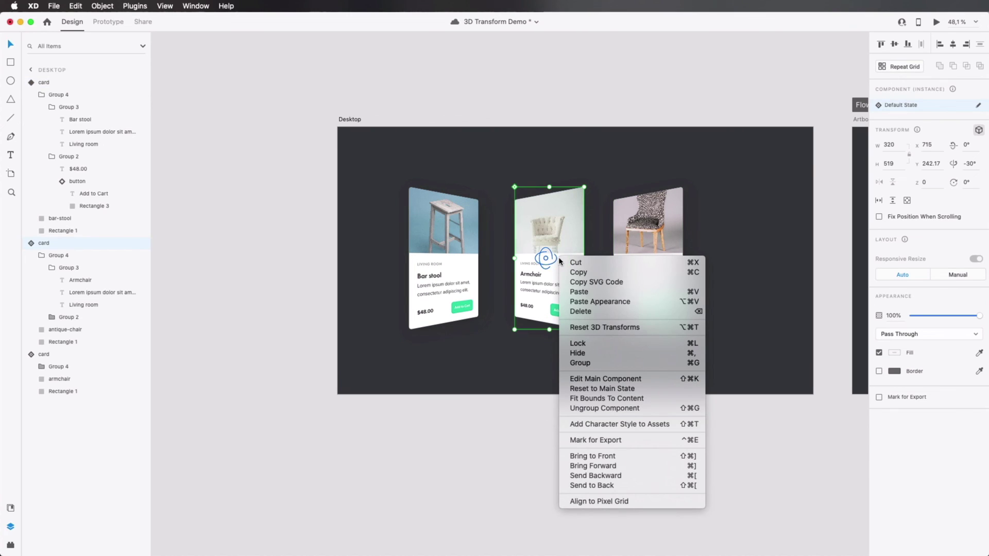
left_click(620, 328)
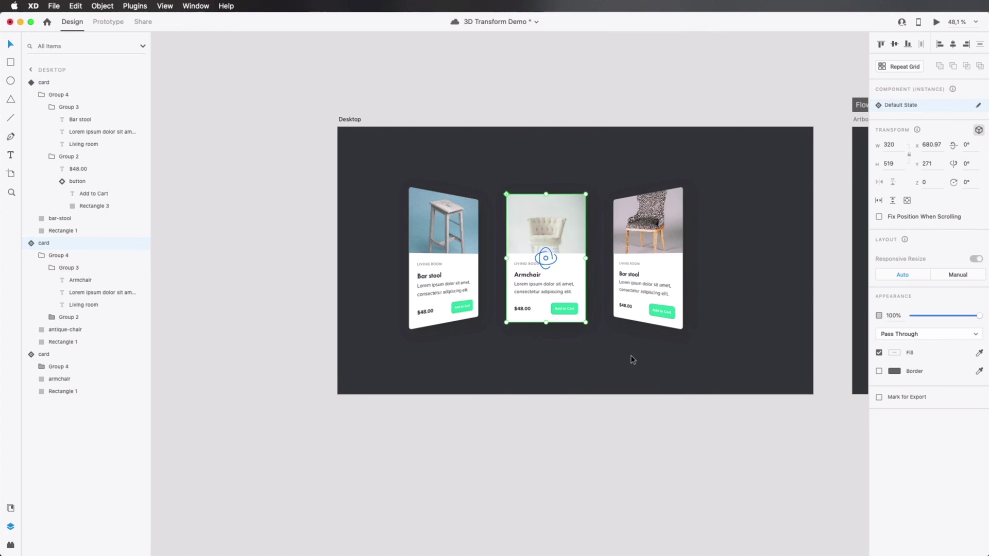
left_click_drag(634, 230, 613, 230)
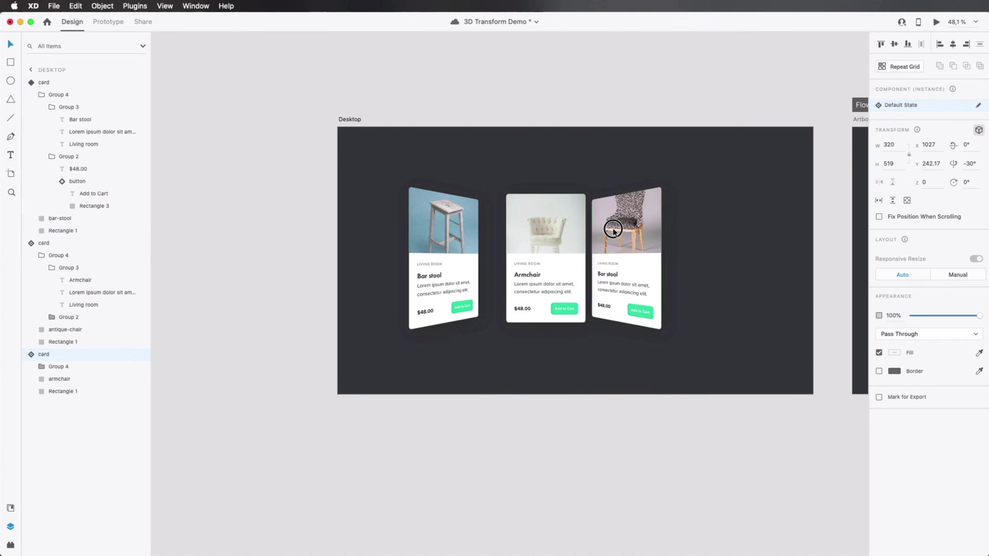
left_click_drag(443, 255, 462, 250)
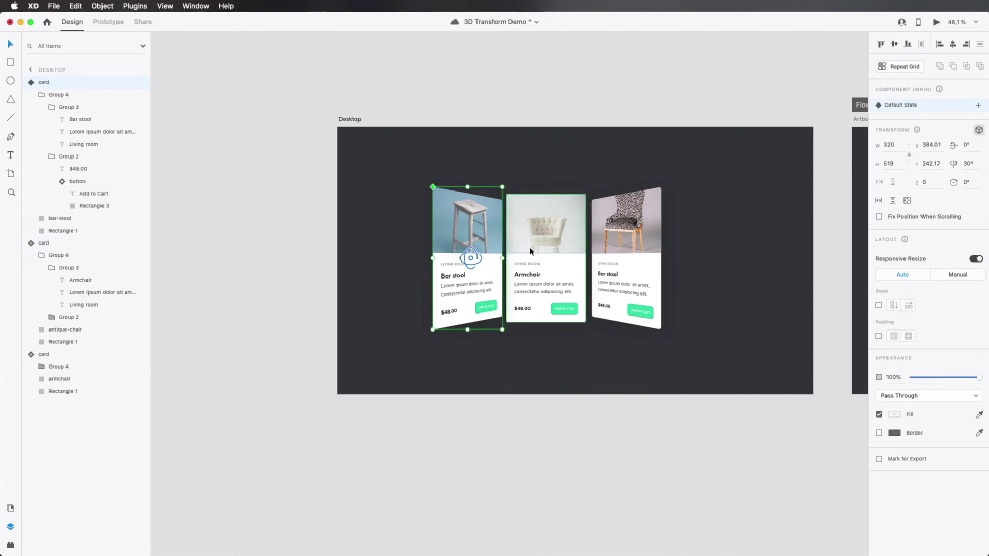
key("super+a")
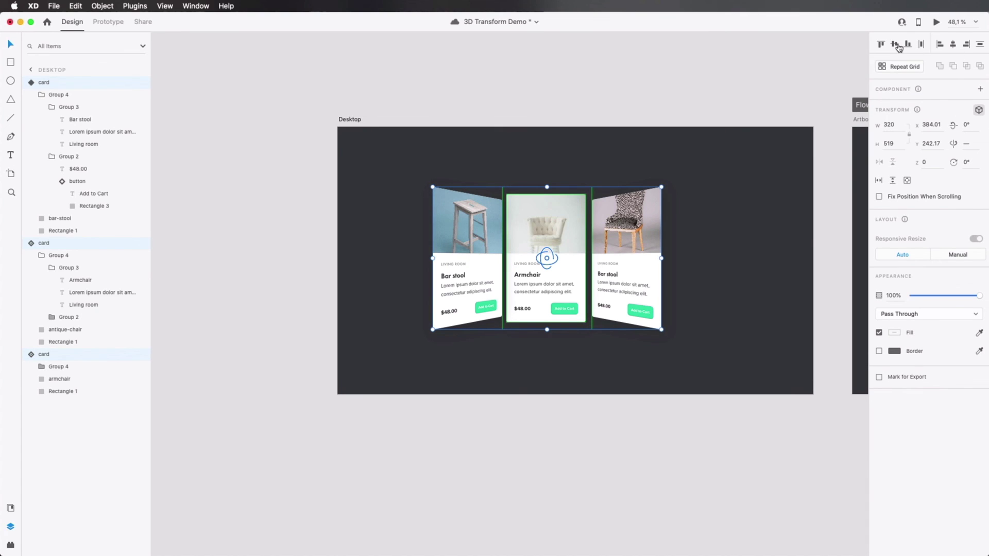
left_click(922, 45)
left_click(657, 96)
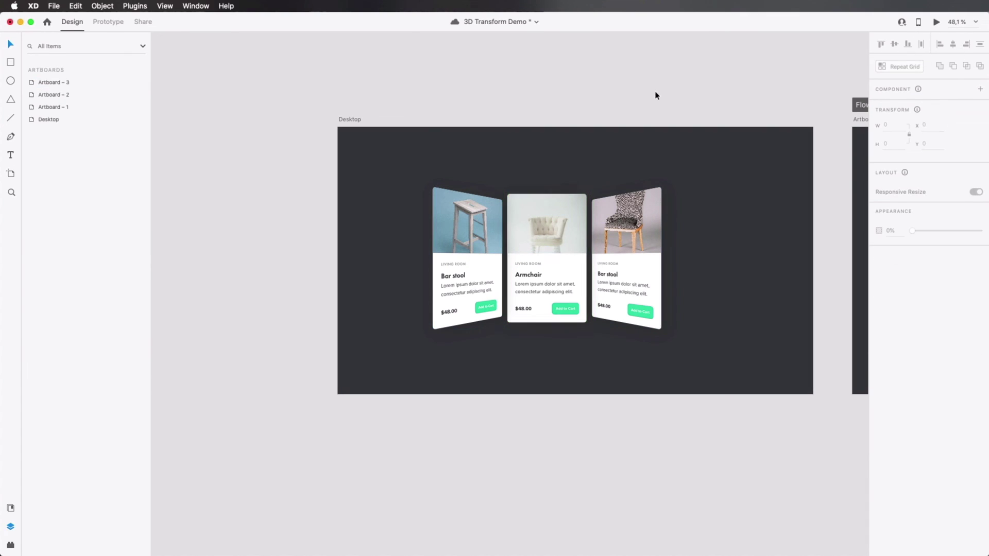
Bring the Armchair card forward in depth to a Z of about 196
left_click(544, 270)
left_click_drag(547, 257, 548, 288)
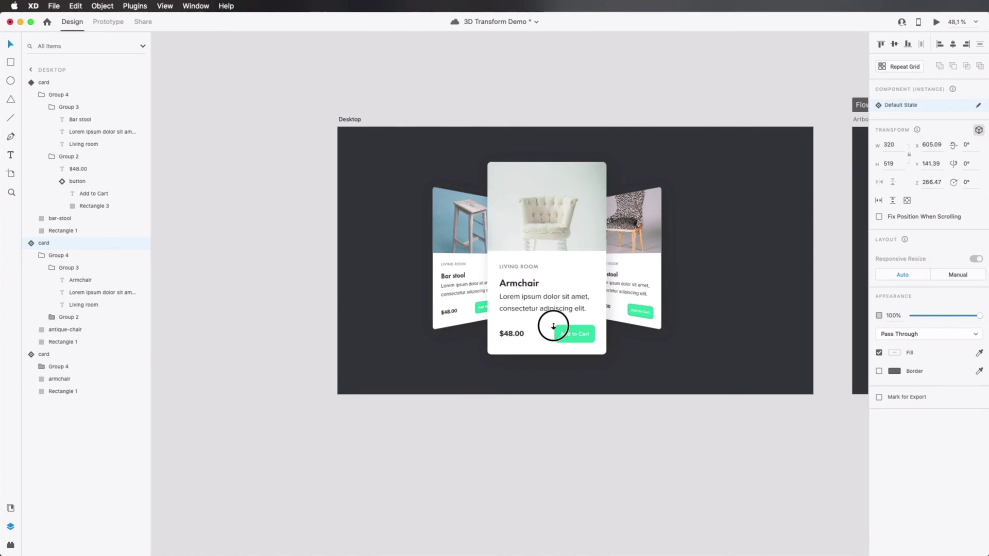
left_click_drag(553, 326, 554, 303)
left_click(590, 77)
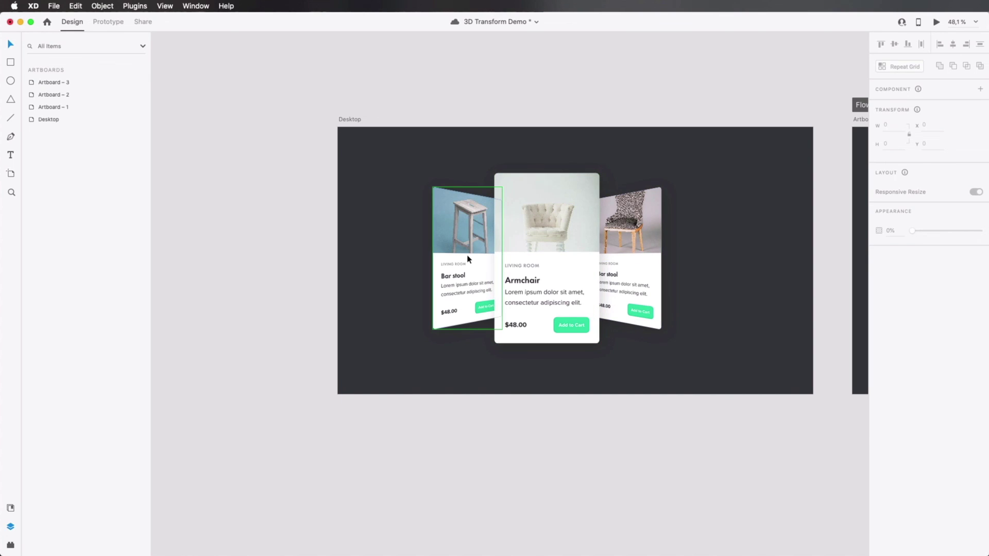
Zoom in and turn the left and right Bar stool cards to 15° and -15°
scroll(469, 259, "up", 5)
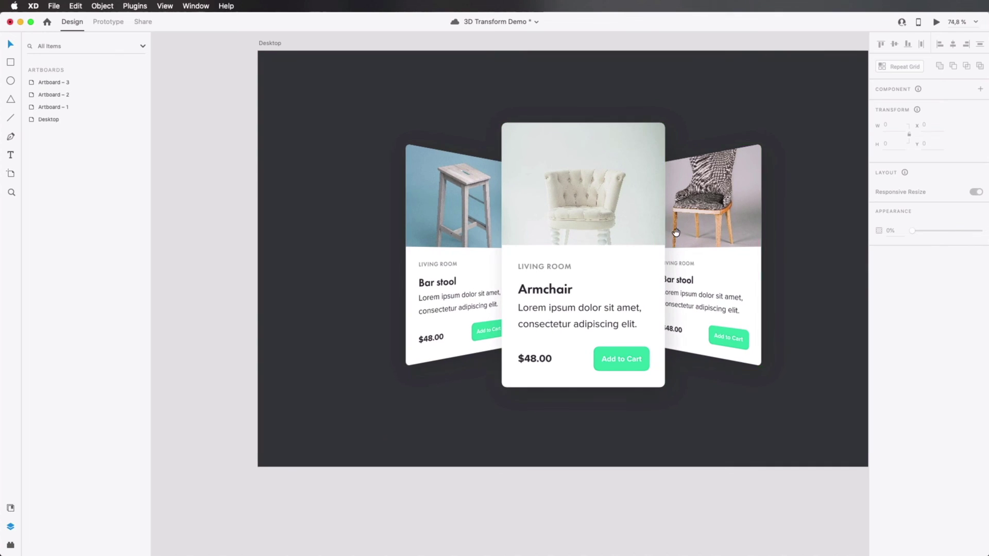
scroll(546, 286, "up", 5)
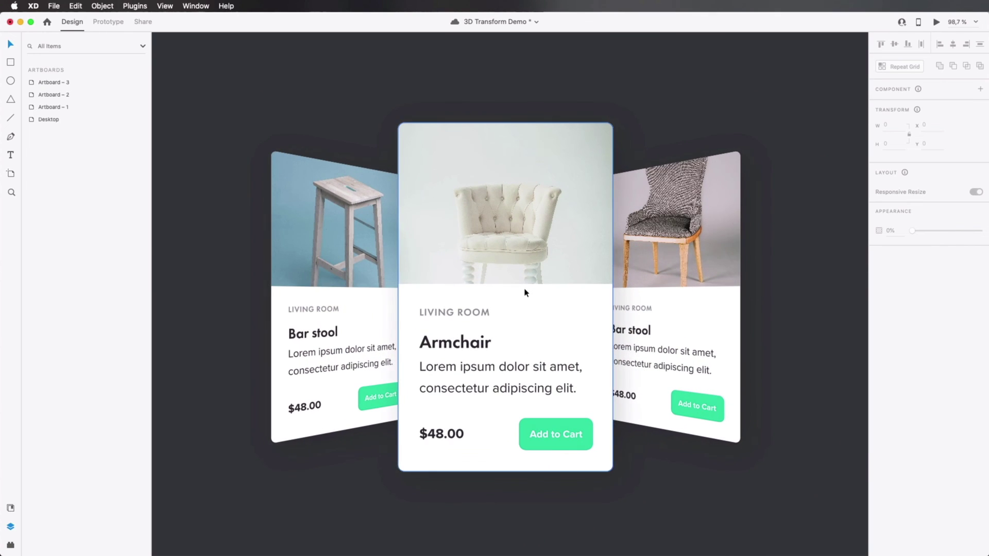
left_click(350, 297)
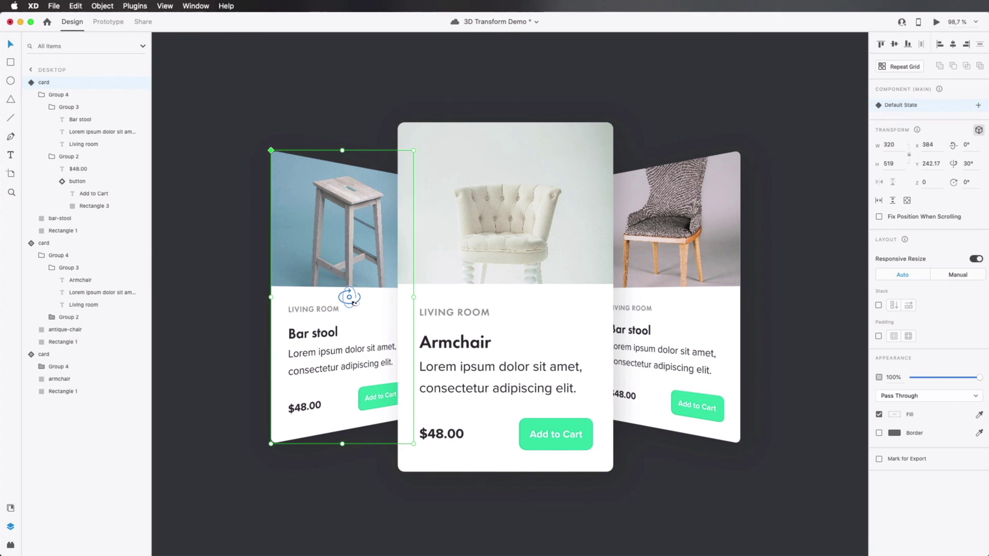
left_click(355, 302)
left_click_drag(355, 302, 344, 303)
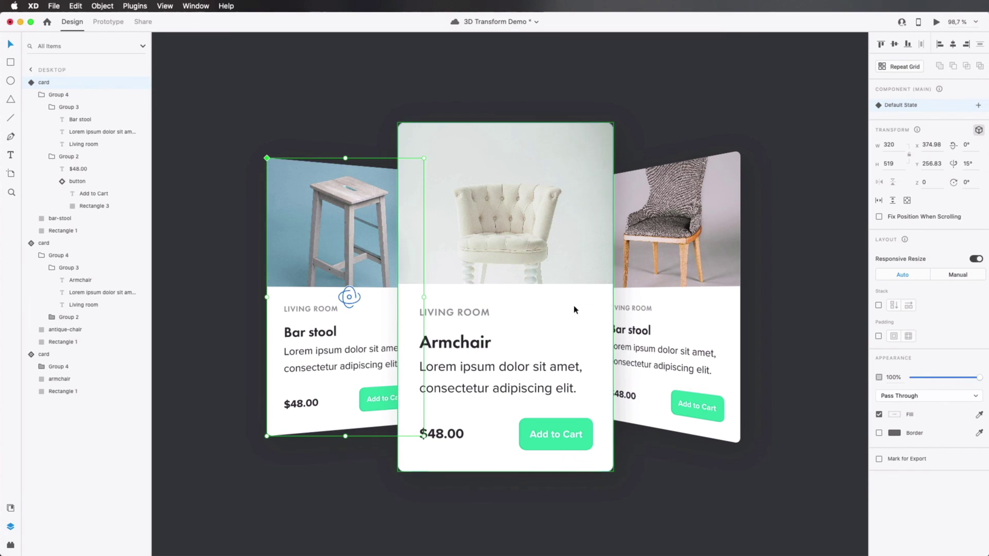
left_click(676, 287)
left_click_drag(664, 302, 677, 307)
Move both Bar stool cards outward, then select all three cards and re-align them on the artboard
left_click_drag(667, 242, 692, 242)
left_click(374, 257)
left_click_drag(375, 256, 351, 258)
left_click(509, 277, "shift")
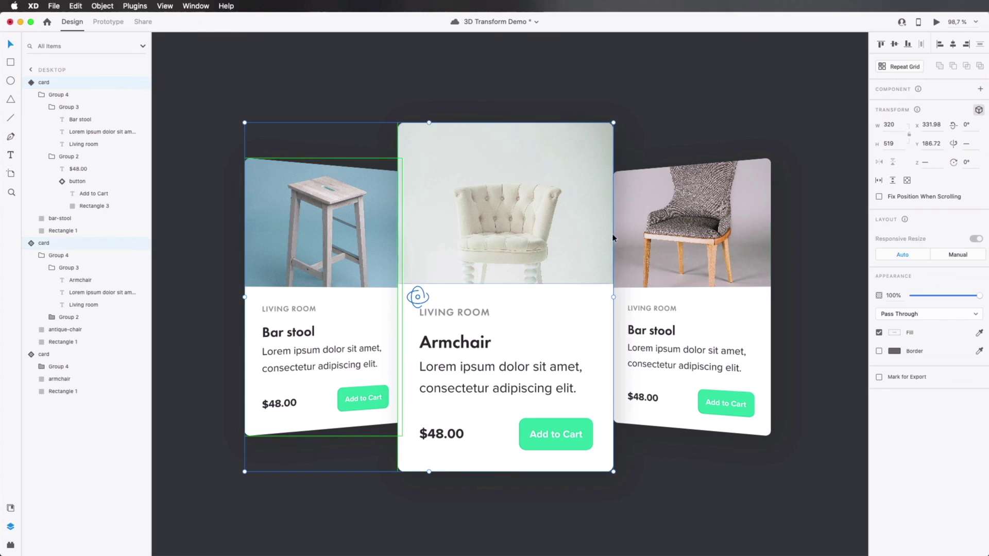
left_click(766, 264, "shift")
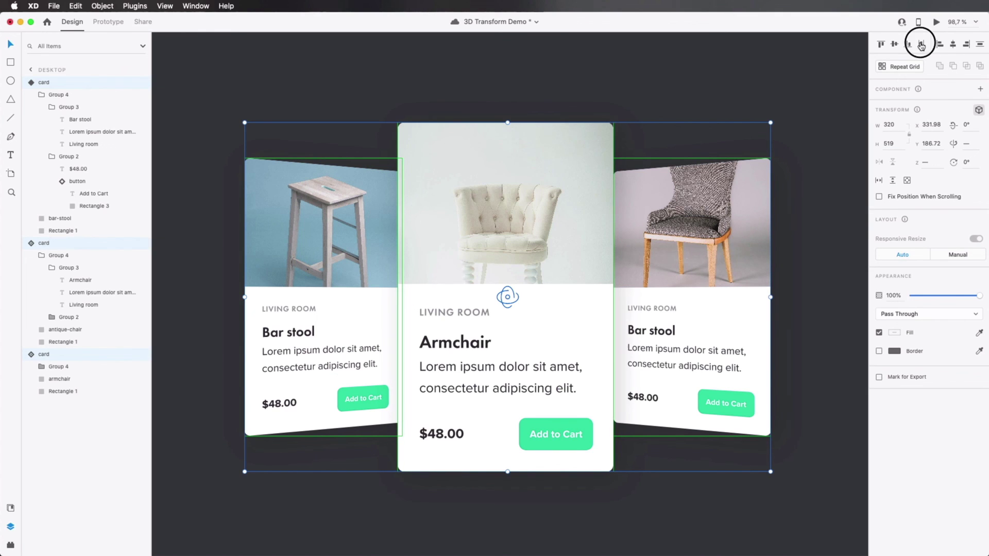
left_click(783, 119)
scroll(548, 256, "down", 2)
scroll(548, 256, "left", 1)
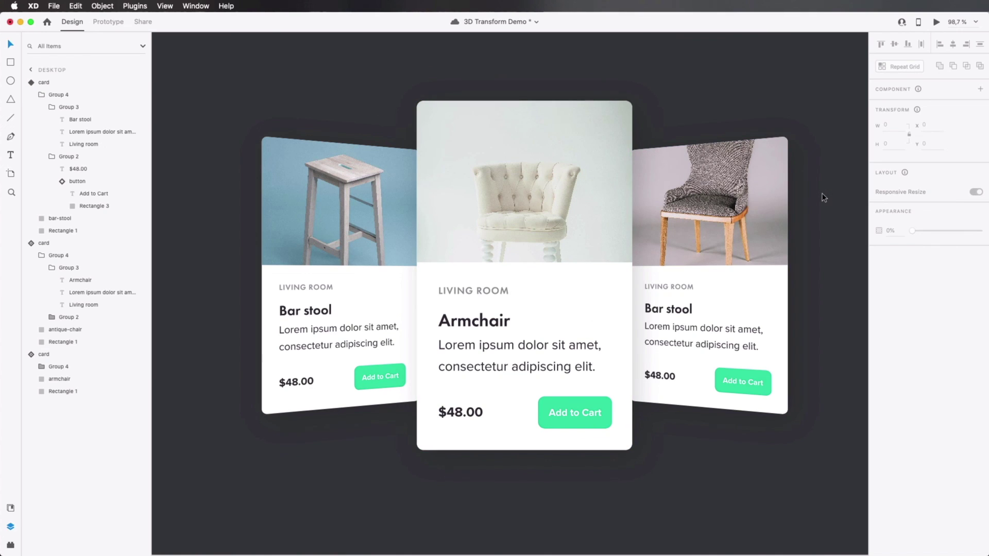
Save the 3D Transform Demo document and select the centre Armchair card
key("super+s")
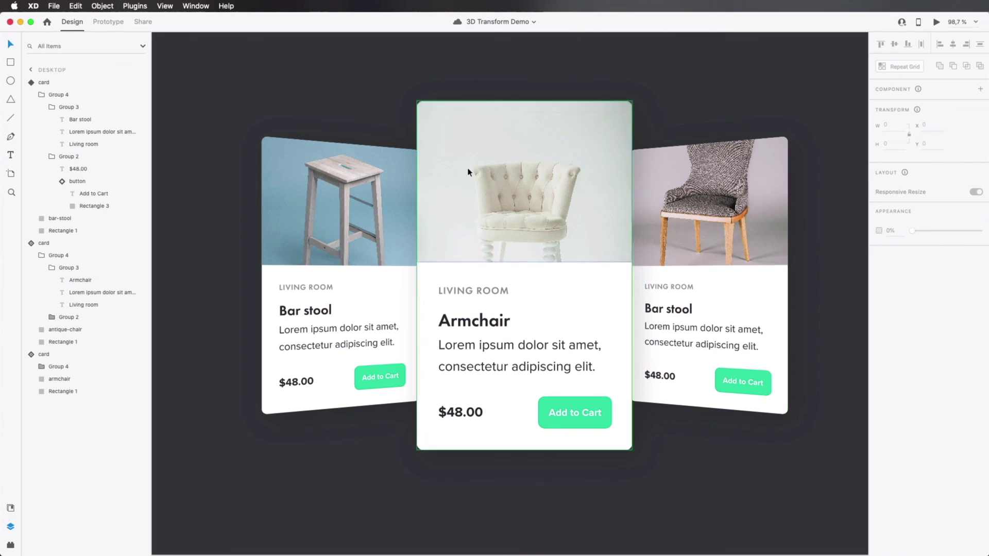
left_click(540, 171)
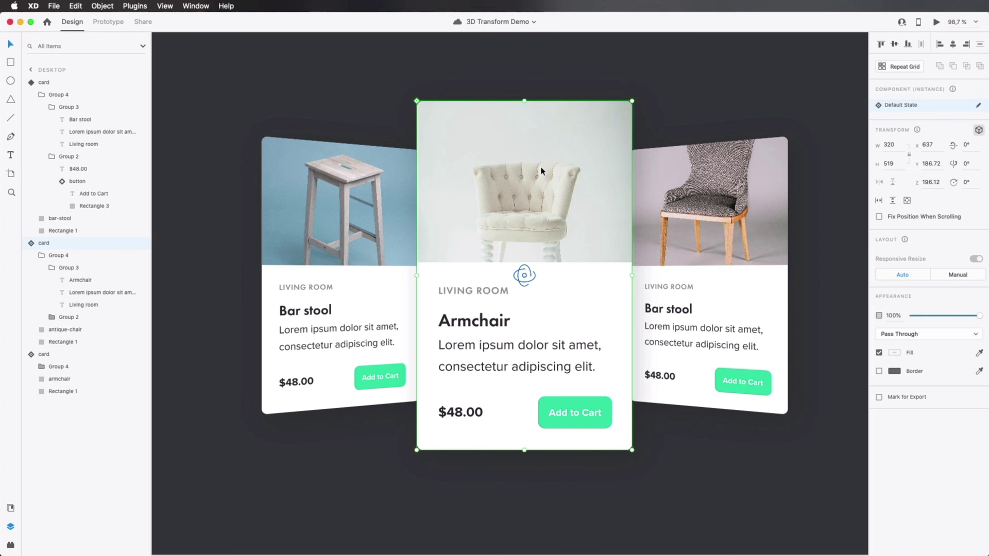